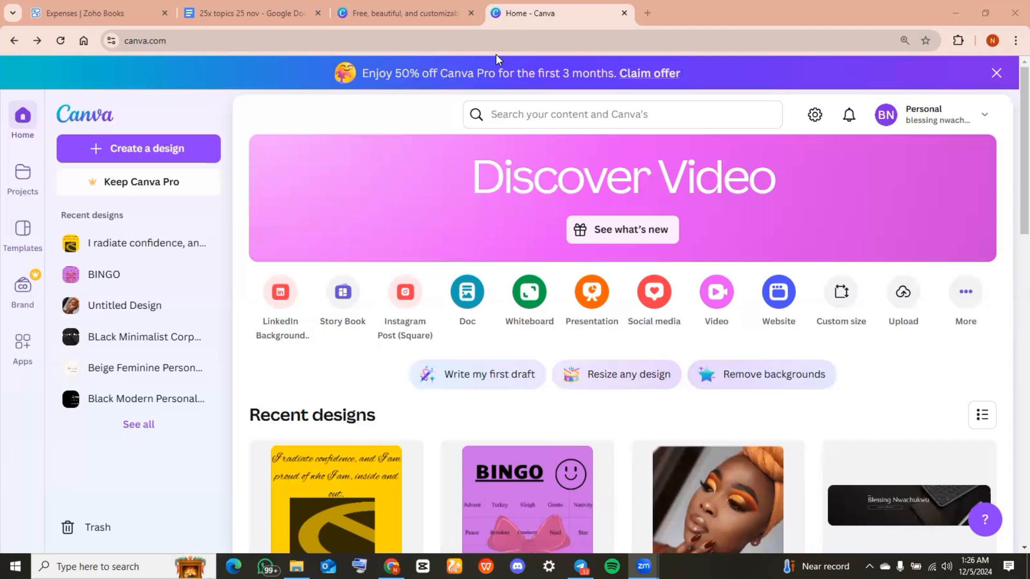
# - Start a new custom-size 3 × 3 inch design from the Canva home page
pyautogui.click(184, 147)
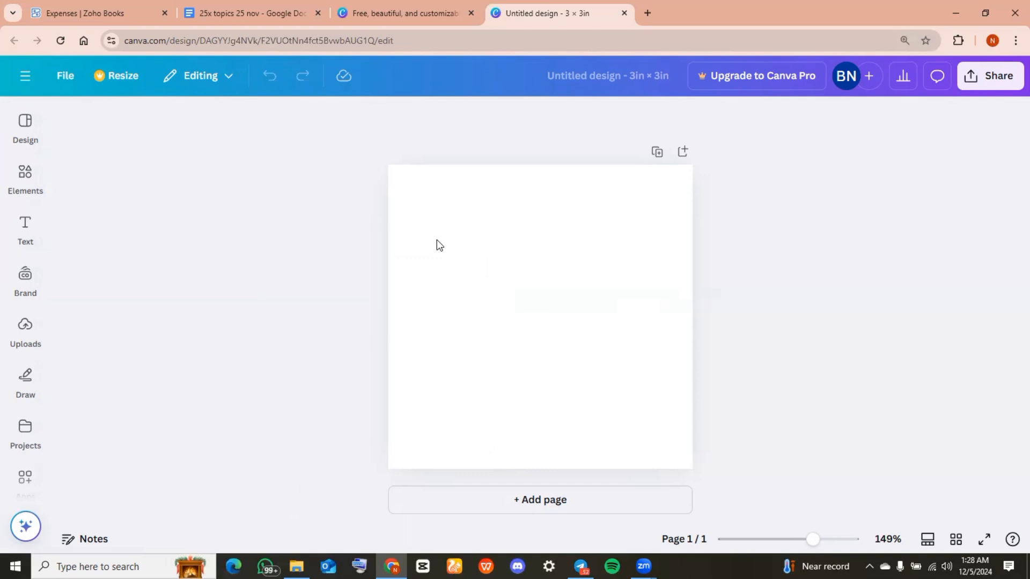
# - Enable Show margins and Show print bleed in File > Settings
pyautogui.click(65, 79)
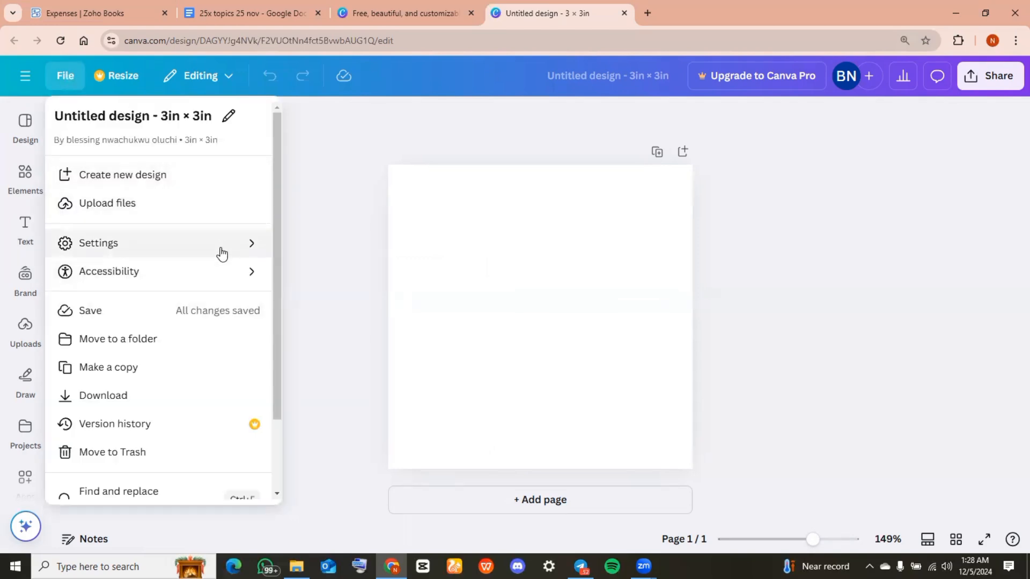
pyautogui.moveTo(98, 244)
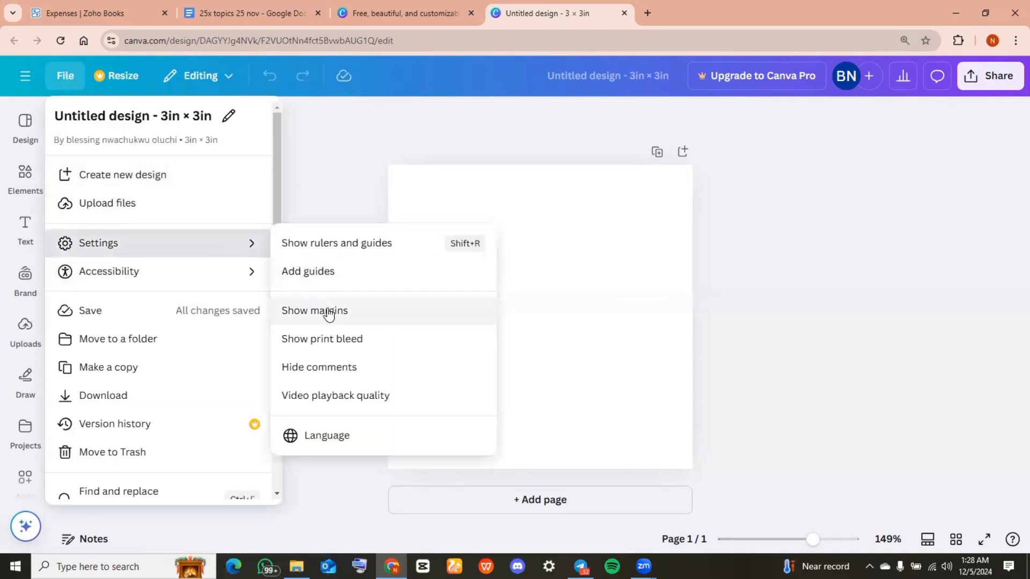
pyautogui.click(329, 312)
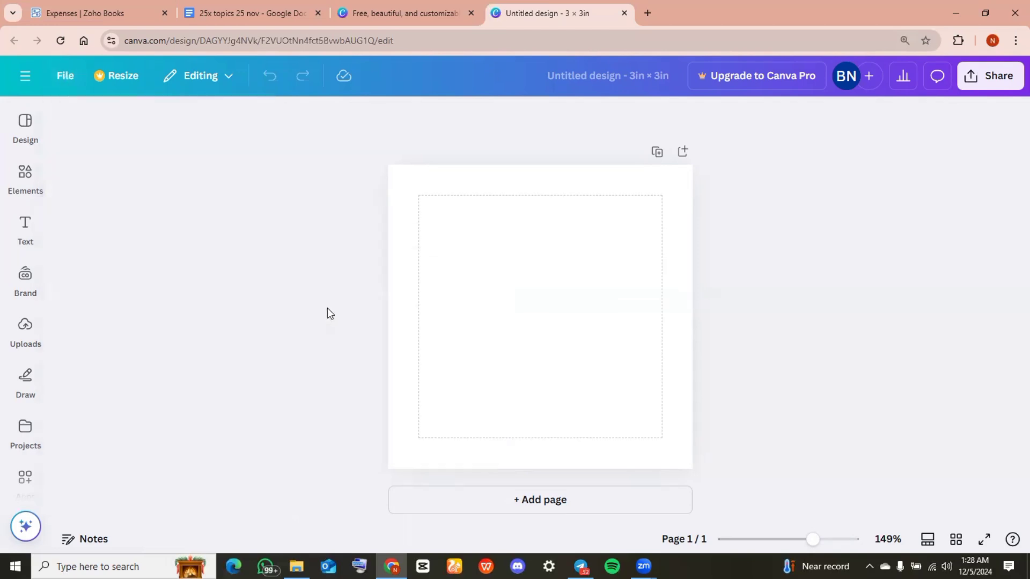
pyautogui.click(34, 196)
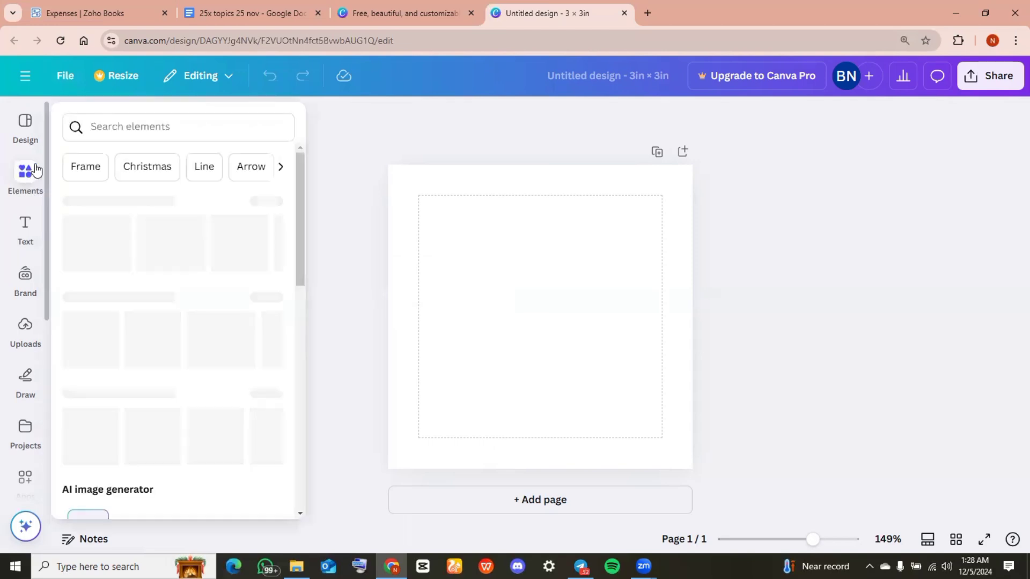
pyautogui.click(56, 81)
pyautogui.moveTo(99, 243)
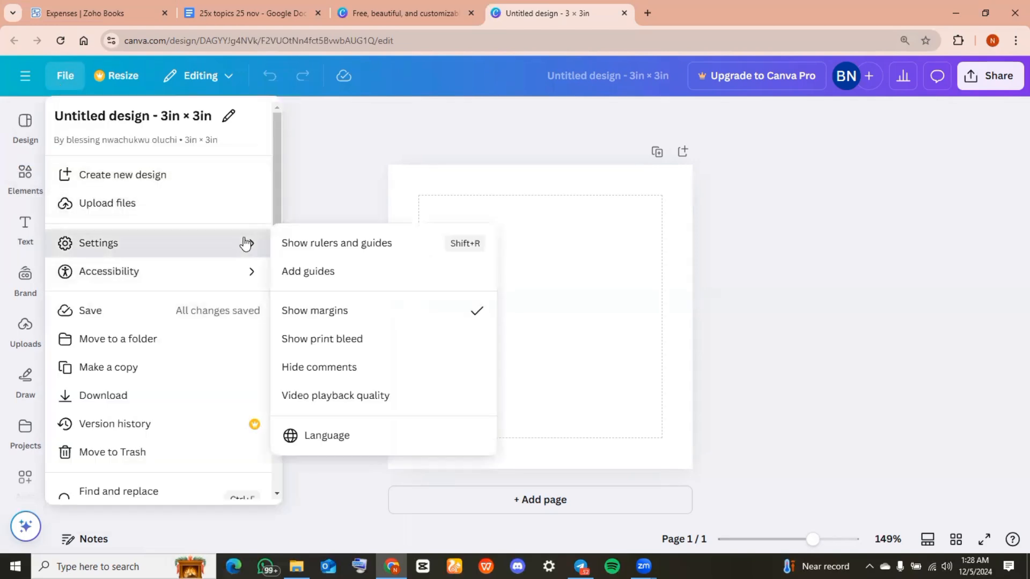
pyautogui.click(351, 341)
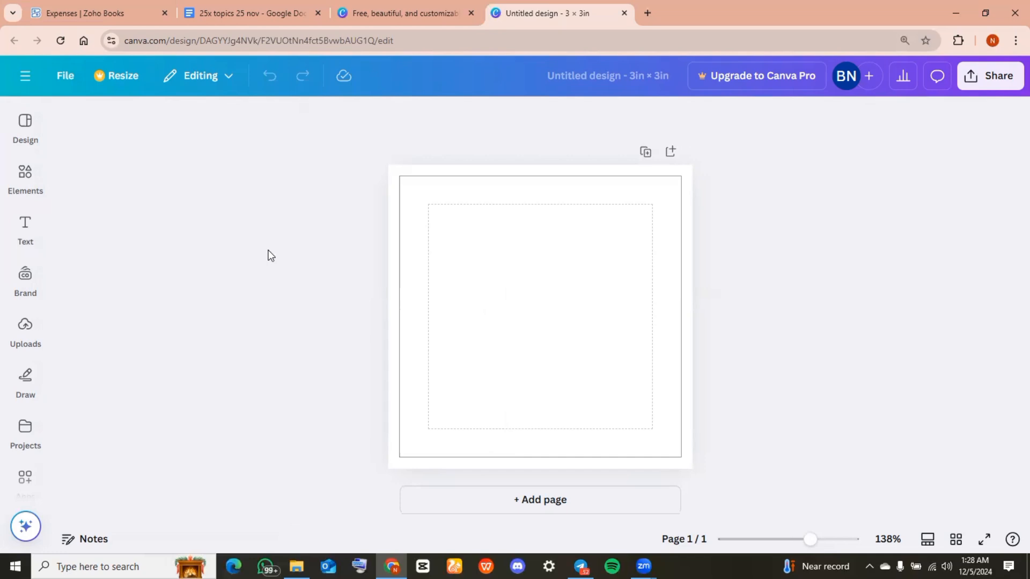
# - Add a square, fill it Cobalt blue and stretch it into a wide band at the top-left margin
pyautogui.click(23, 197)
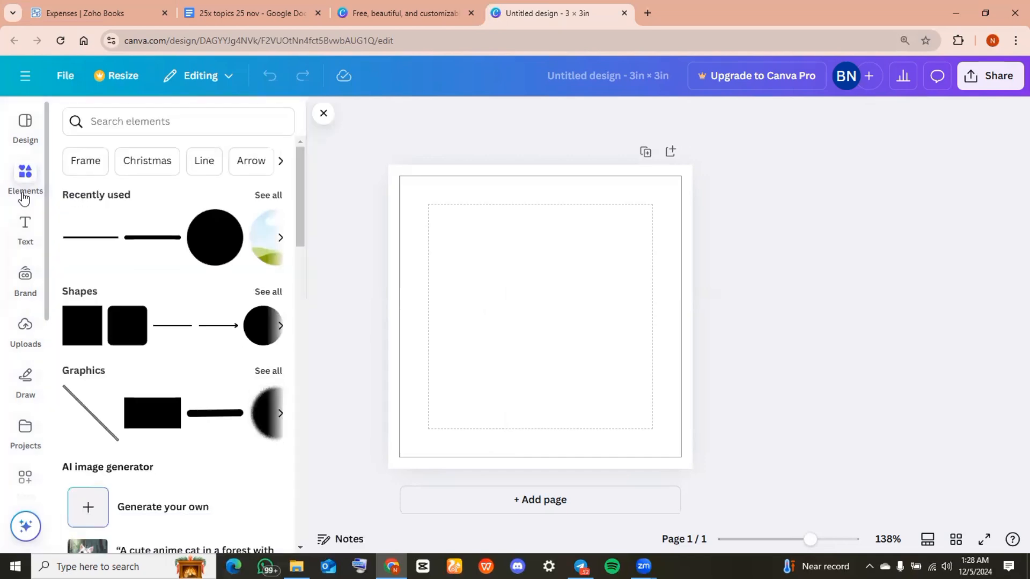
pyautogui.moveTo(82, 325)
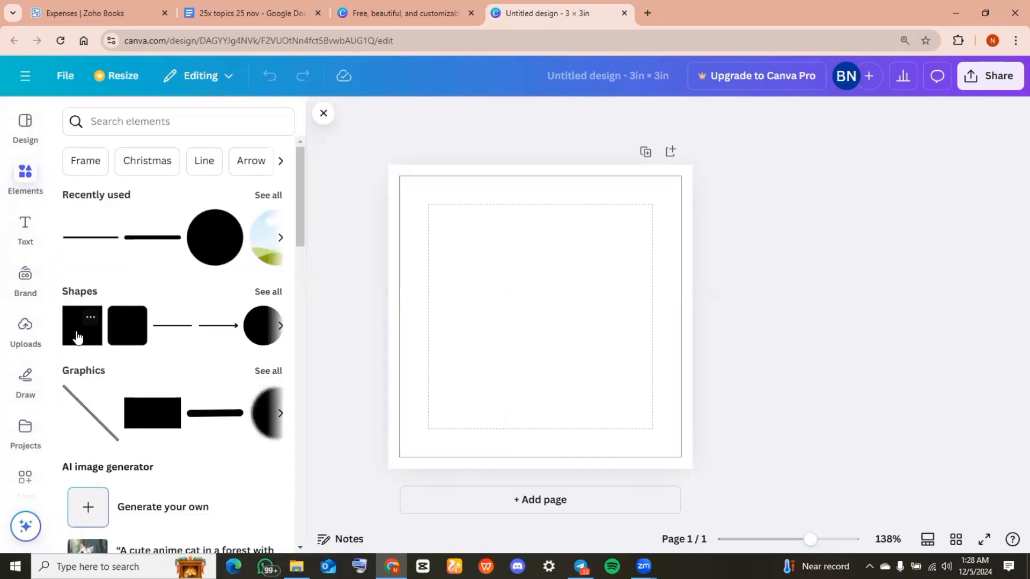
pyautogui.click(77, 336)
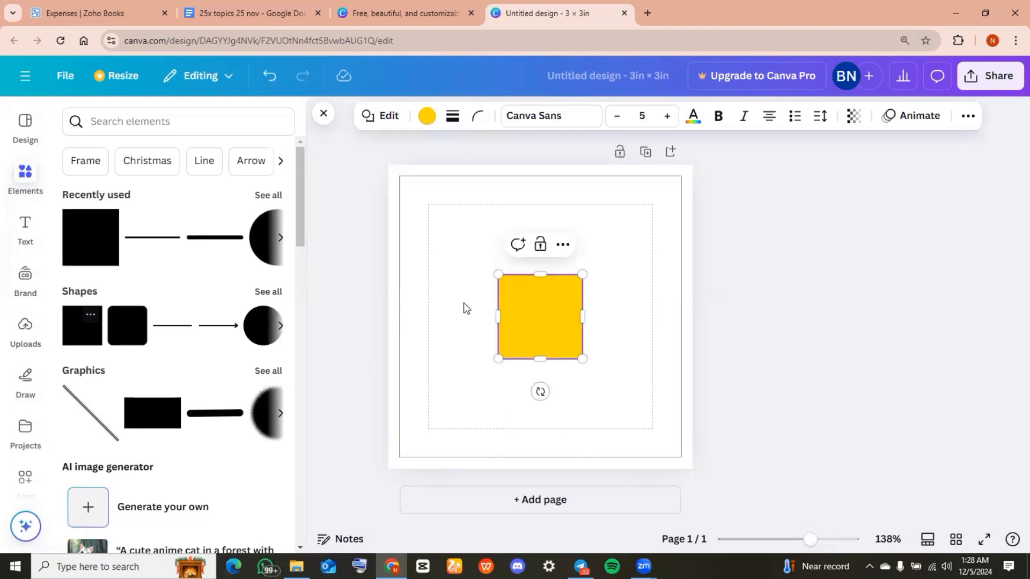
pyautogui.doubleClick(516, 335)
pyautogui.click(427, 115)
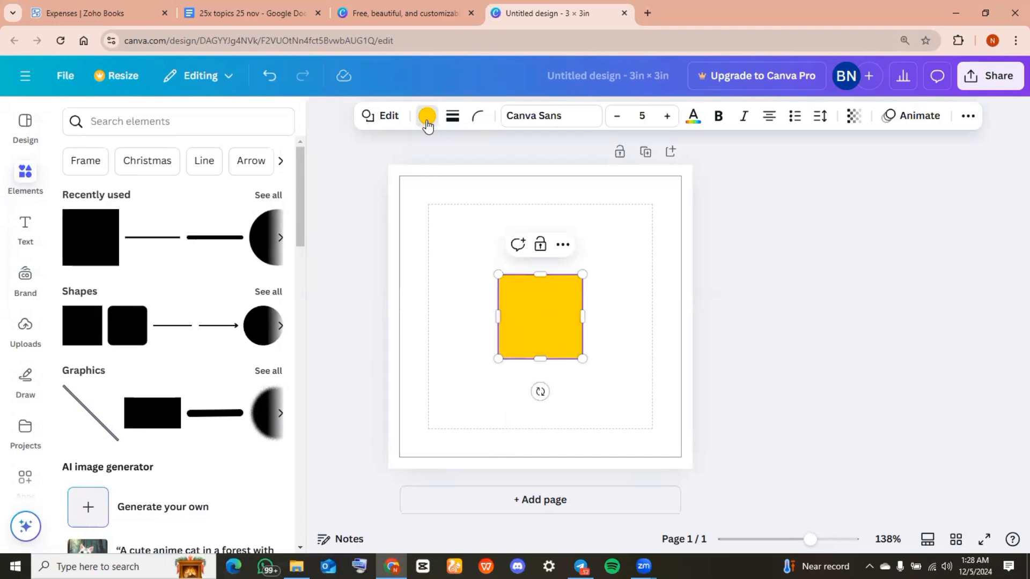
pyautogui.click(266, 498)
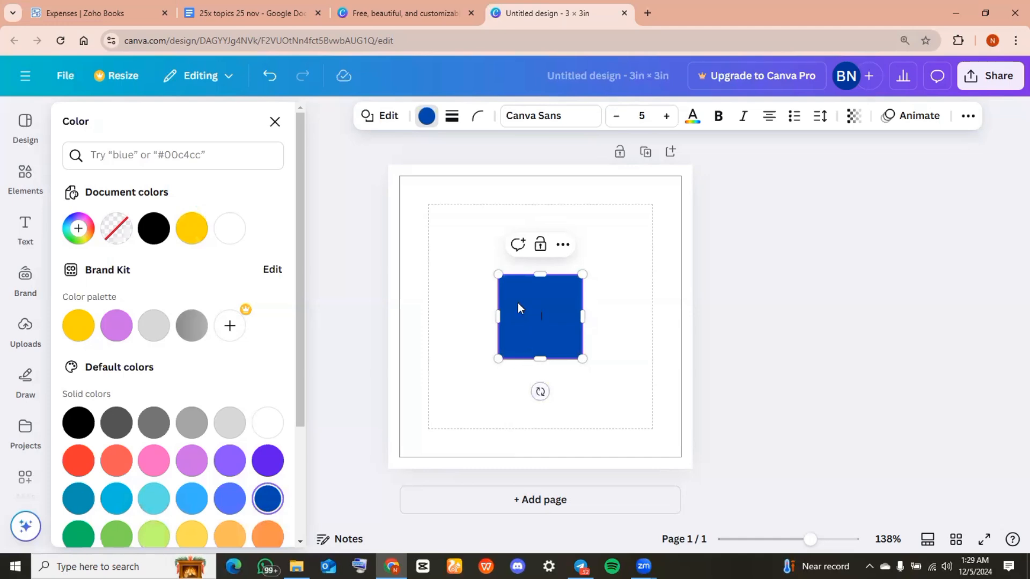
pyautogui.moveTo(523, 303); pyautogui.dragTo(451, 233)
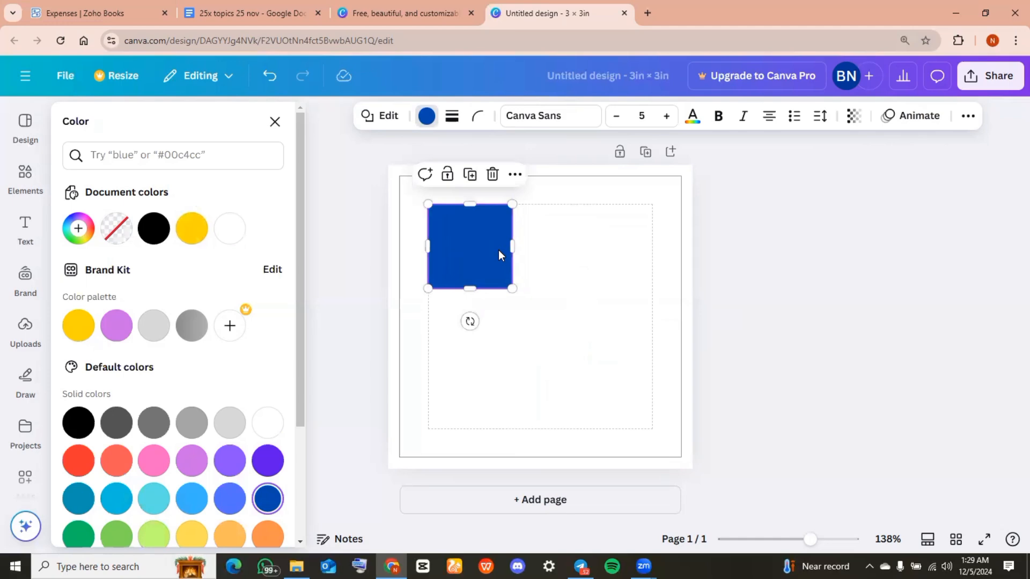
pyautogui.moveTo(513, 250); pyautogui.dragTo(649, 238)
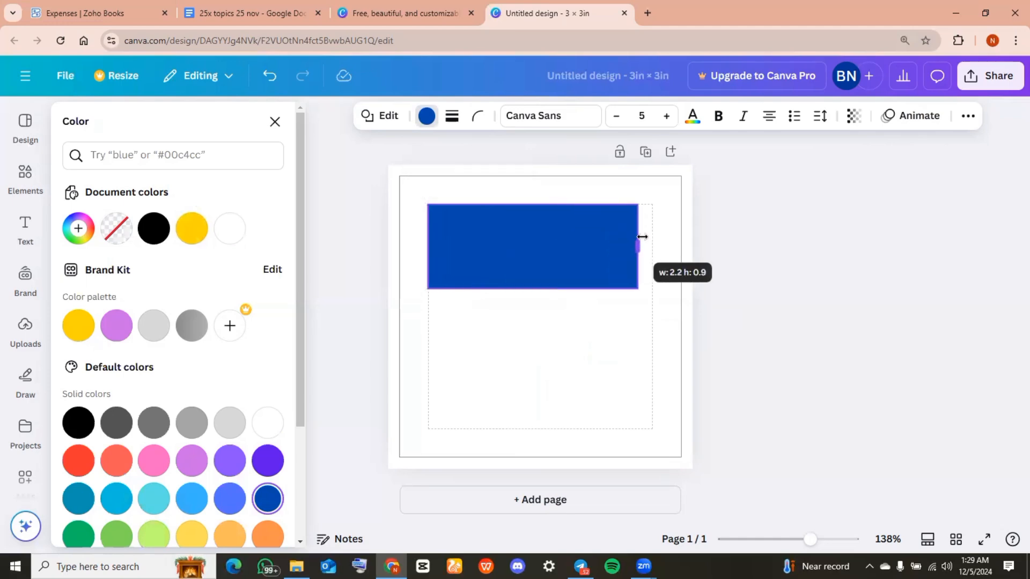
# - Make the page background light grey
pyautogui.click(666, 193)
pyautogui.click(583, 115)
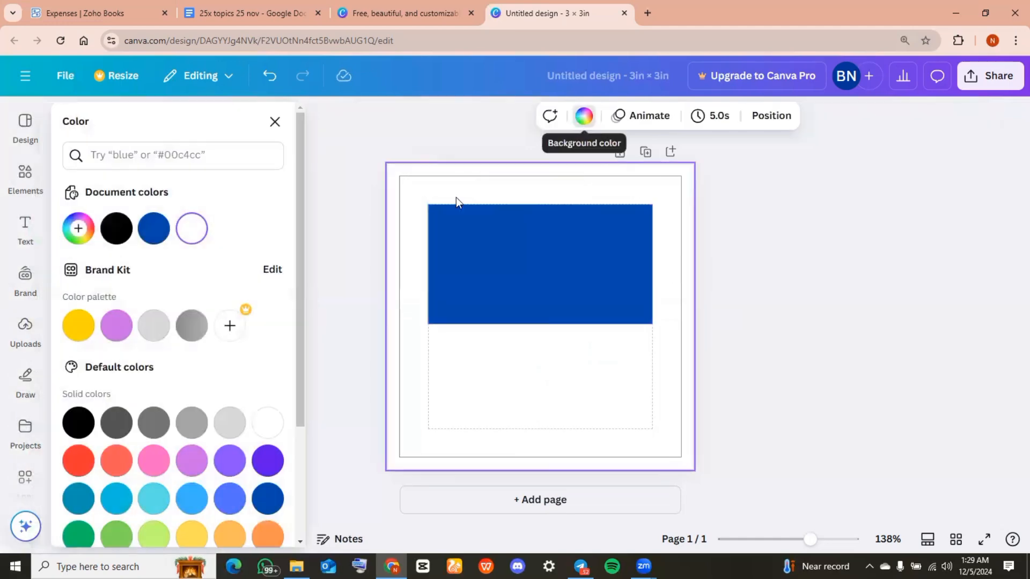
pyautogui.click(149, 332)
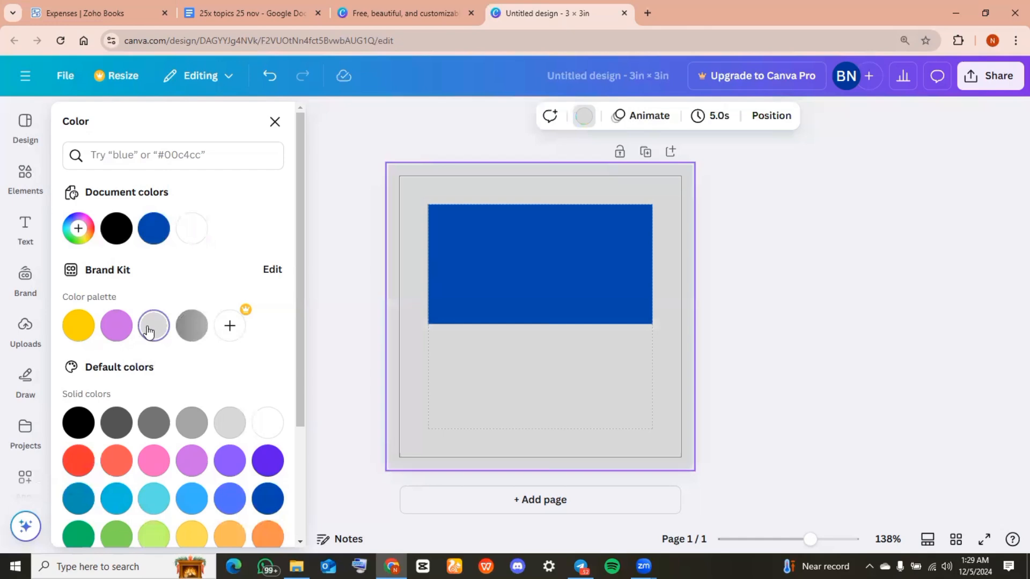
pyautogui.click(24, 337)
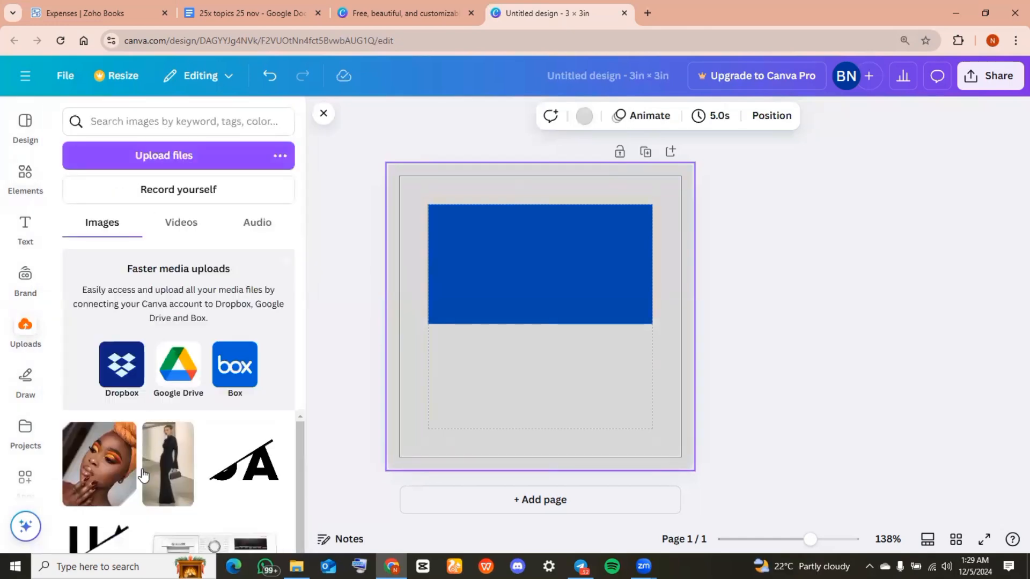
pyautogui.scroll(-5, 145, 451)
pyautogui.scroll(-2, 148, 450)
pyautogui.scroll(-3, 148, 451)
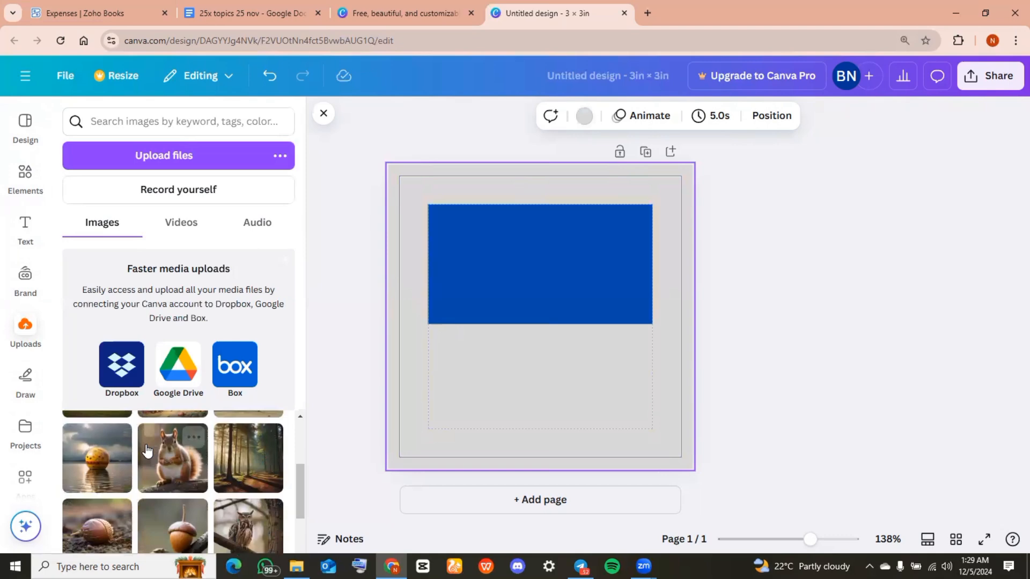
pyautogui.scroll(-3, 147, 451)
pyautogui.scroll(-3, 147, 450)
pyautogui.scroll(-3, 148, 450)
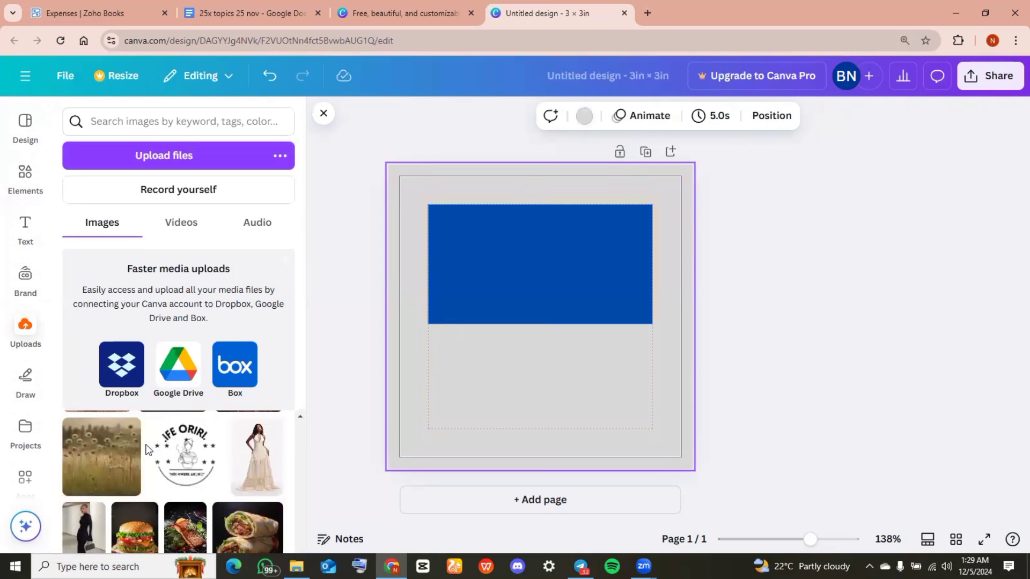
# - Add the uploaded IFE ORIRI logo and move it toward the lower right, overlapping the band
pyautogui.click(173, 451)
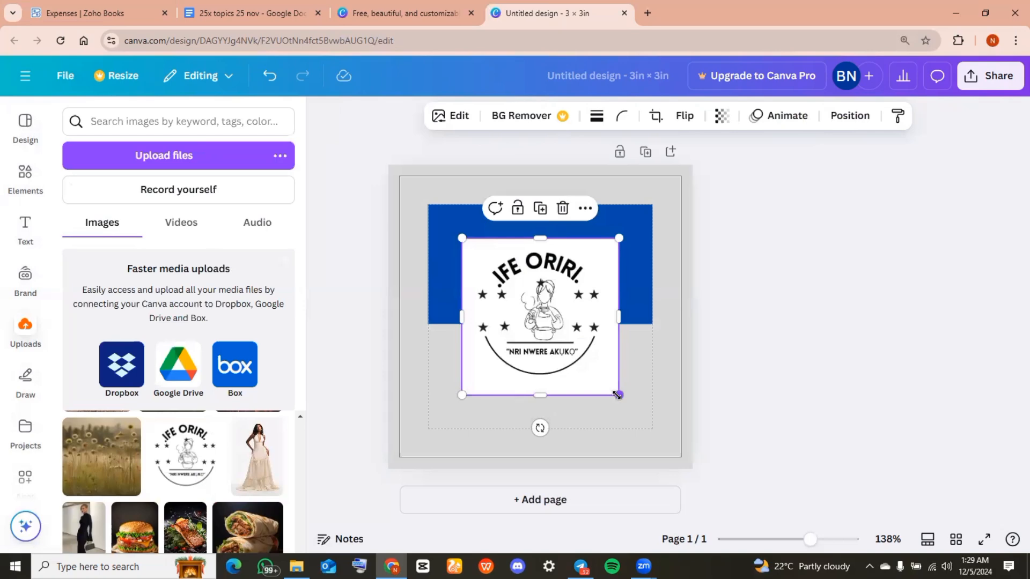
pyautogui.moveTo(613, 390); pyautogui.dragTo(653, 437)
# - Add a circular frame from Elements and move it to the top-left corner
pyautogui.click(17, 182)
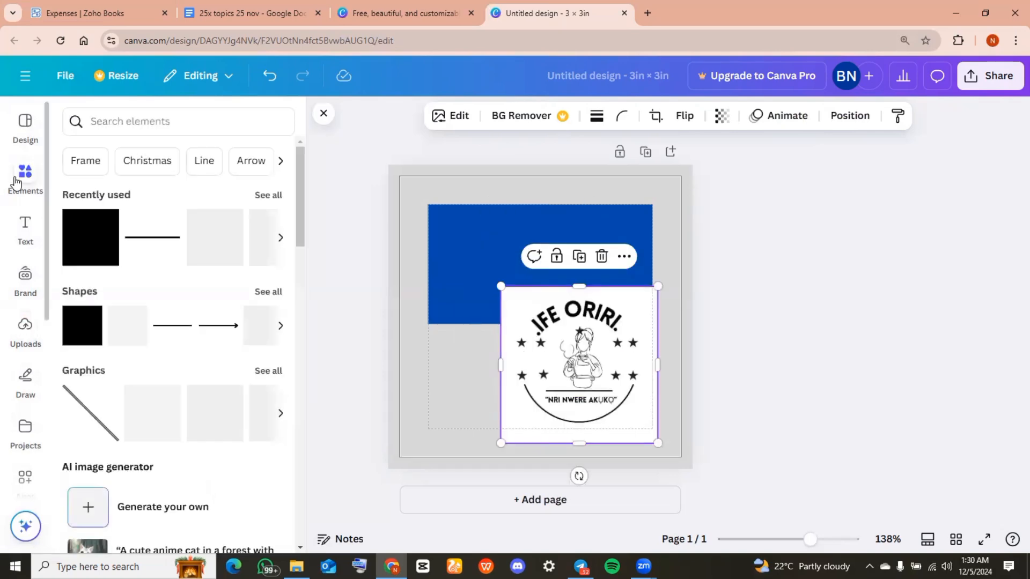
pyautogui.click(84, 162)
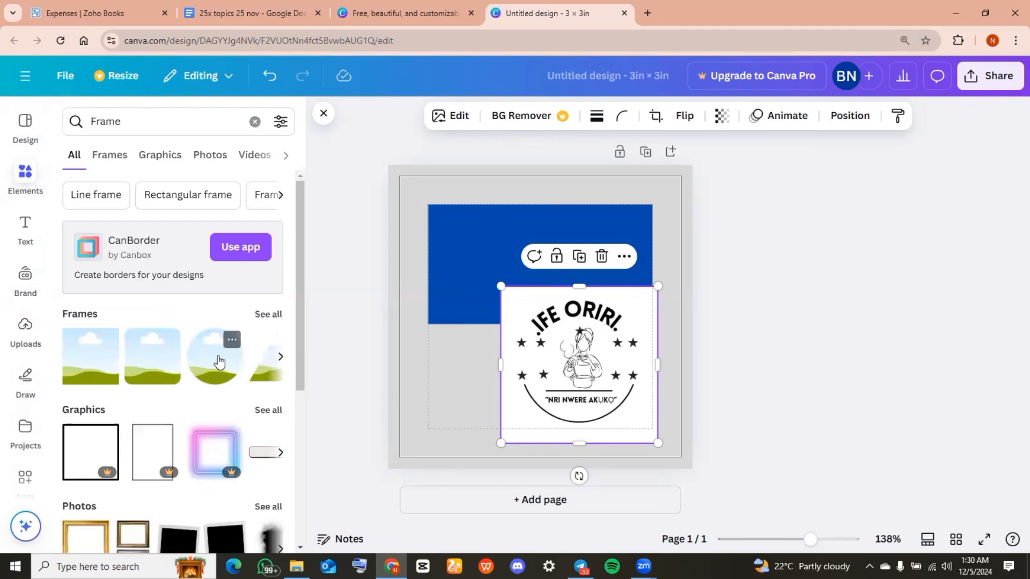
pyautogui.click(216, 359)
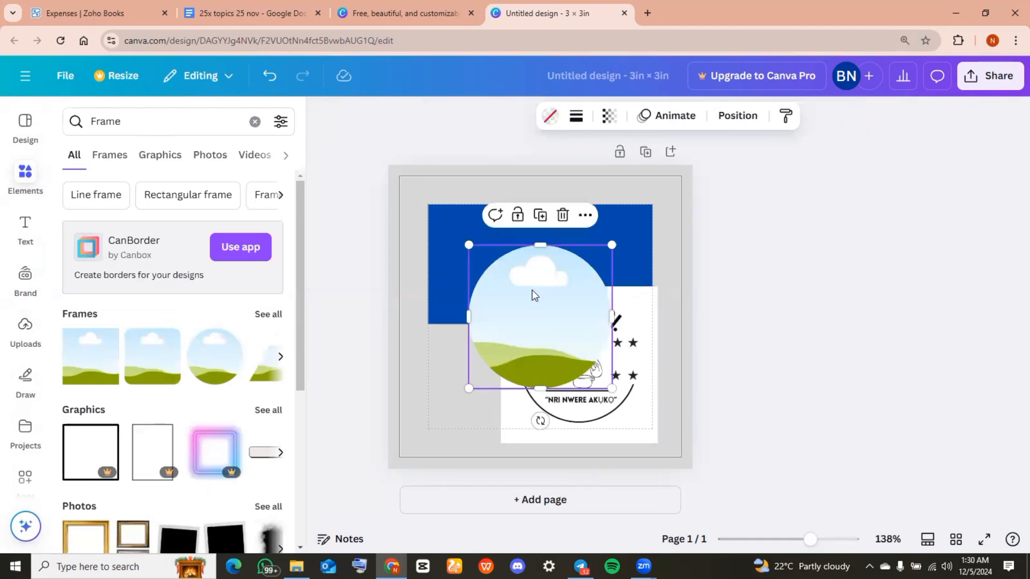
pyautogui.moveTo(532, 296); pyautogui.dragTo(491, 260)
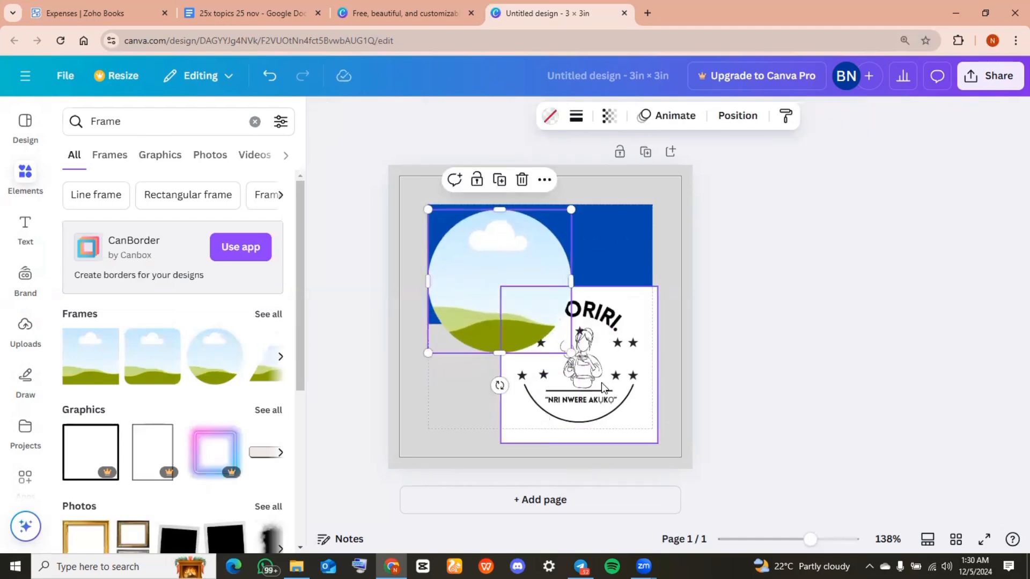
# - Drop the logo into the circle frame and shrink it to about 0.7 inch
pyautogui.moveTo(603, 390); pyautogui.dragTo(531, 318)
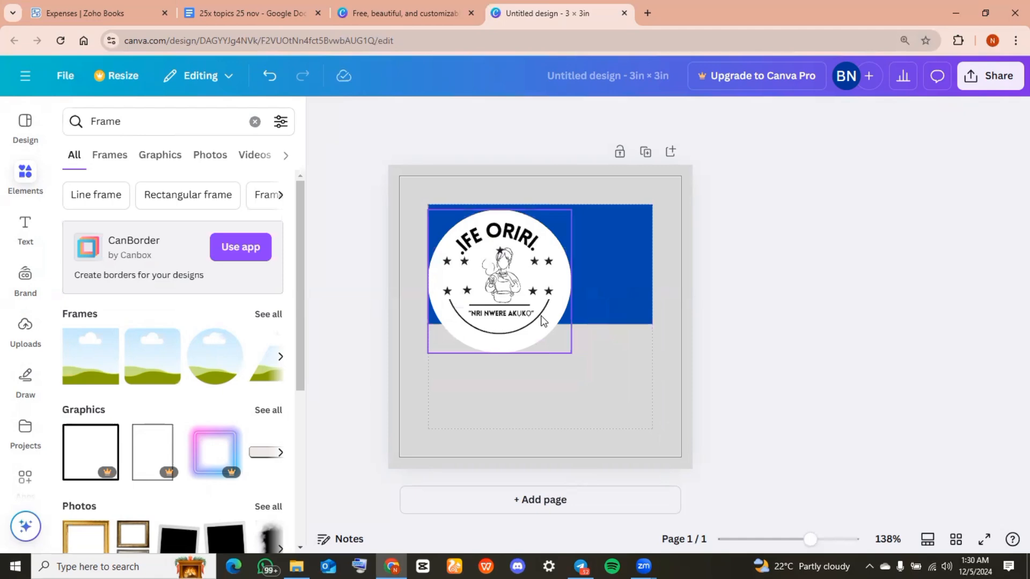
pyautogui.click(566, 352)
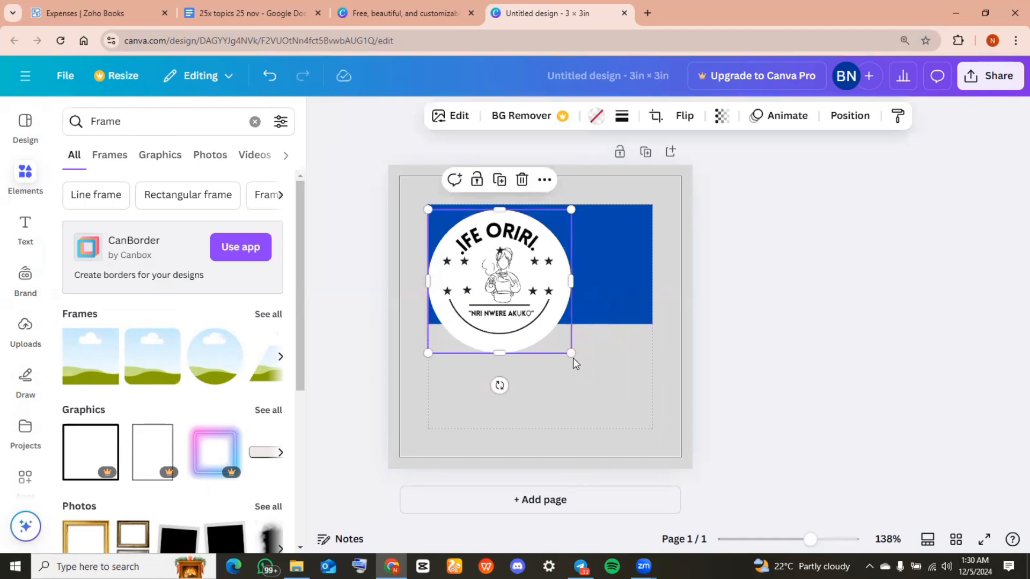
pyautogui.moveTo(570, 351)
pyautogui.mouseDown()
pyautogui.moveTo(502, 269)
pyautogui.moveTo(491, 272)
pyautogui.mouseUp()
# - Drag the blue band's left, top and right handles out to the page edges
pyautogui.click(444, 288)
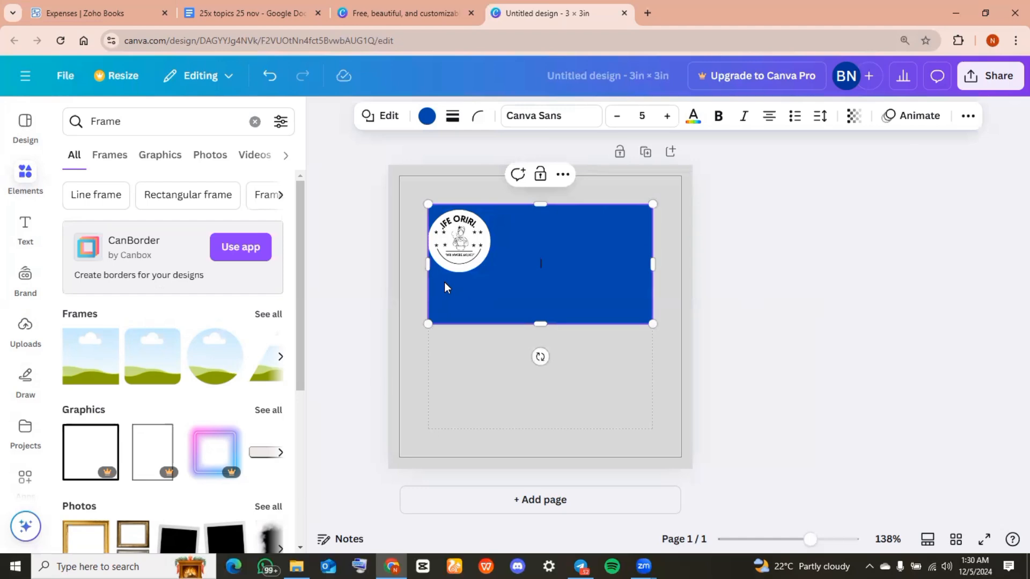
pyautogui.moveTo(430, 265); pyautogui.dragTo(391, 265)
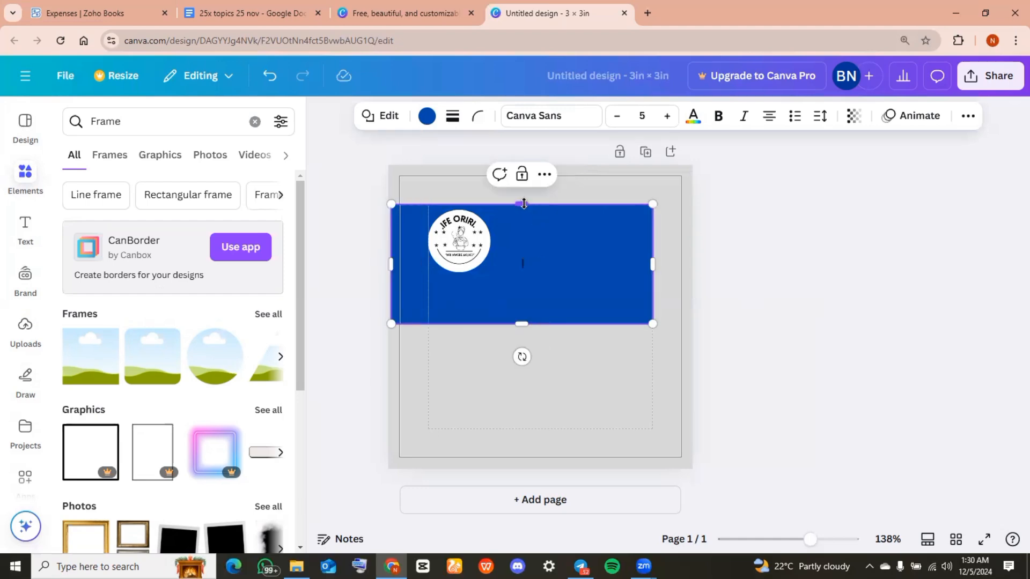
pyautogui.moveTo(524, 203); pyautogui.dragTo(521, 166)
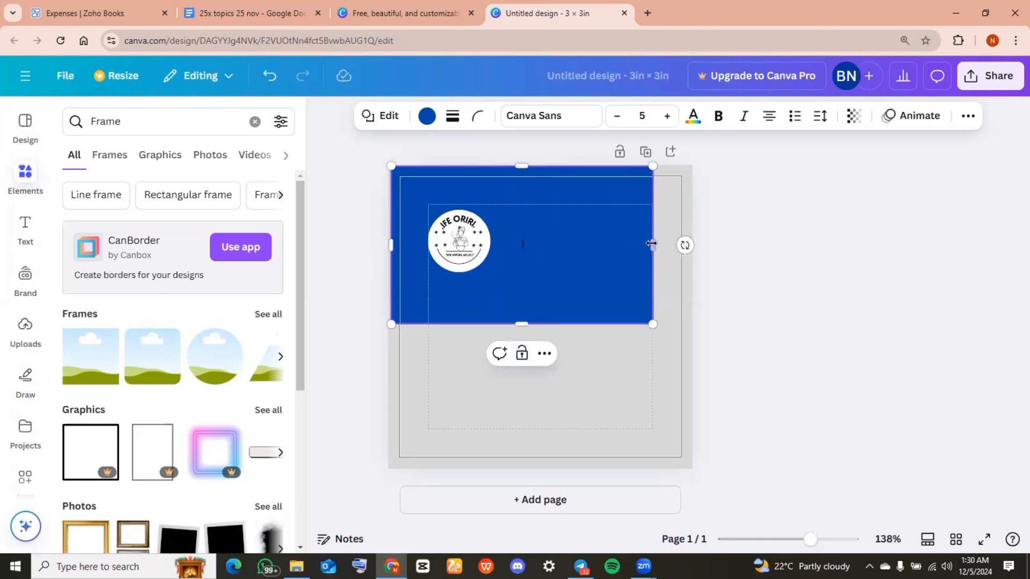
pyautogui.moveTo(653, 245); pyautogui.dragTo(690, 243)
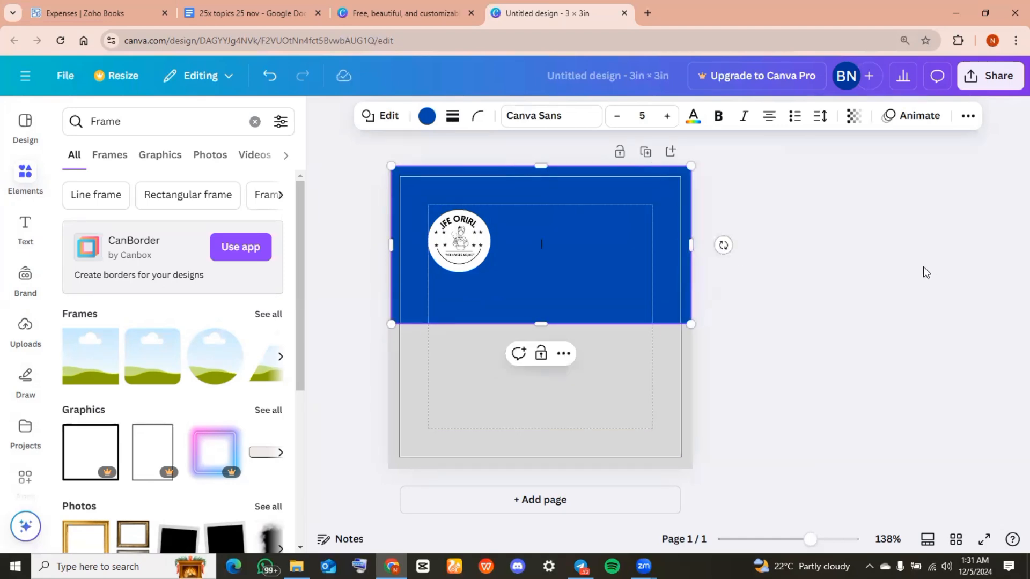
# - Add a TIGER-NUT MILK heading in Candal and reduce its size twice
pyautogui.click(25, 228)
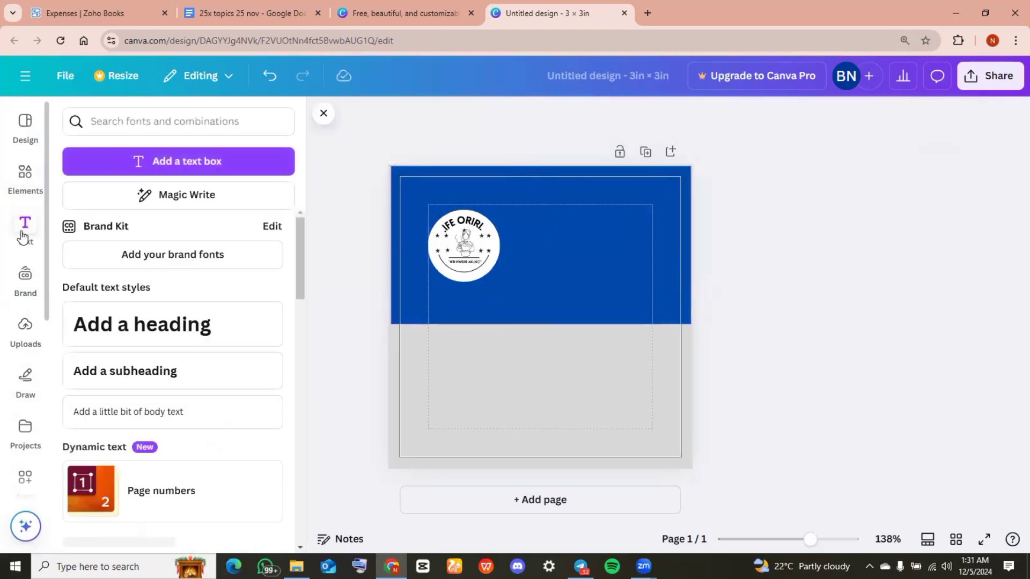
pyautogui.click(132, 326)
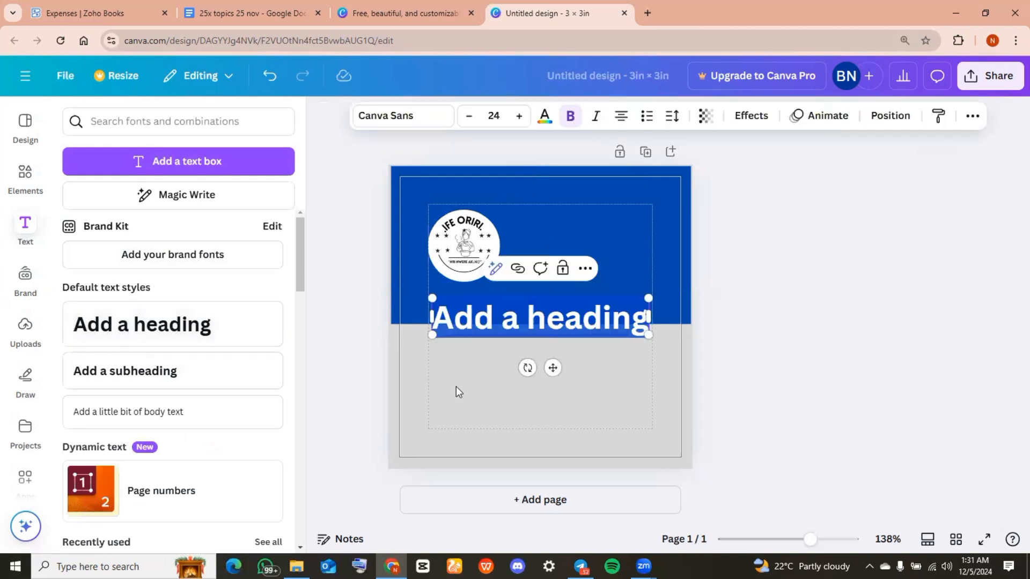
pyautogui.press('BackSpace')
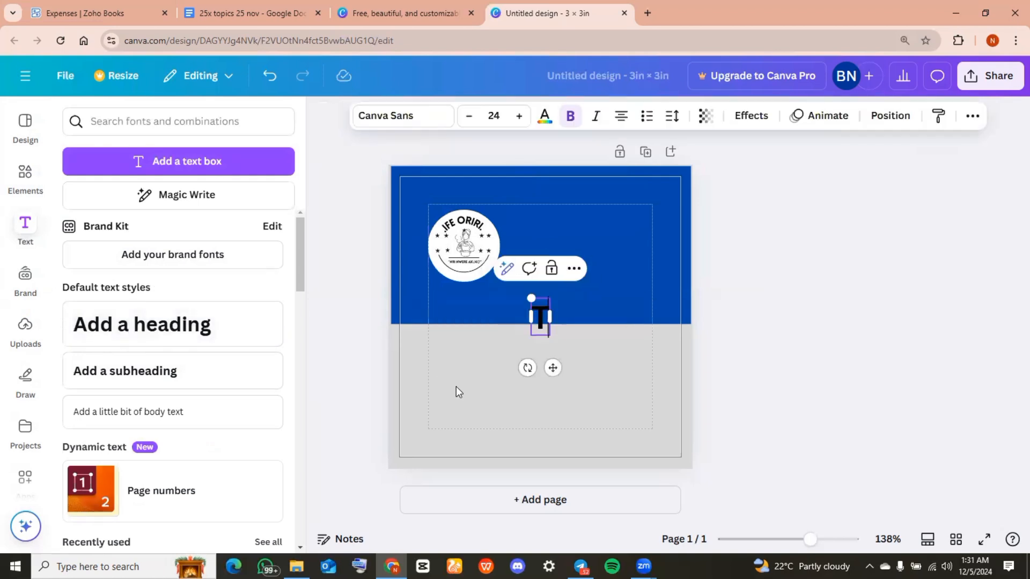
pyautogui.write('TIGER-NUT MILK')
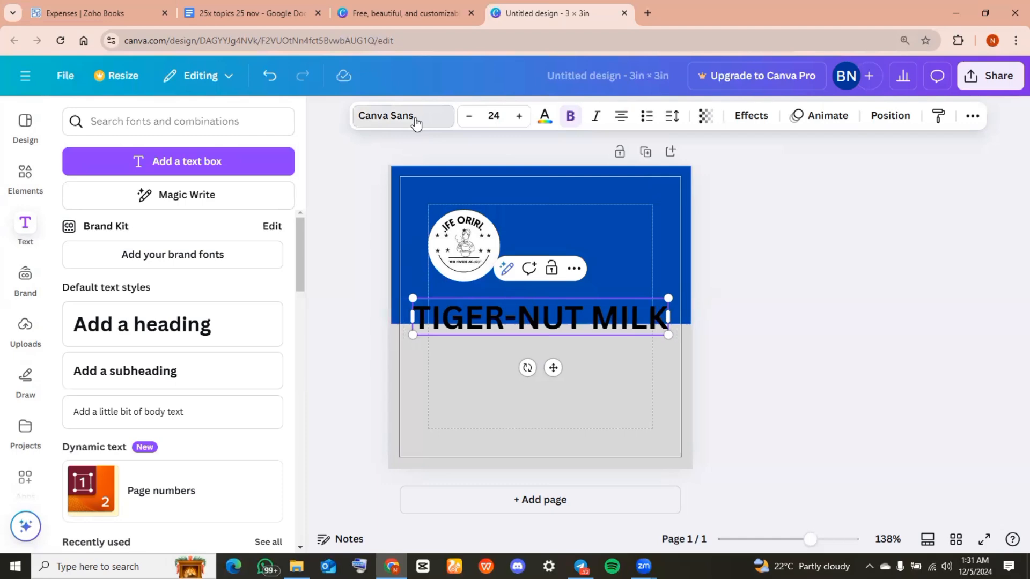
pyautogui.click(416, 119)
pyautogui.click(168, 354)
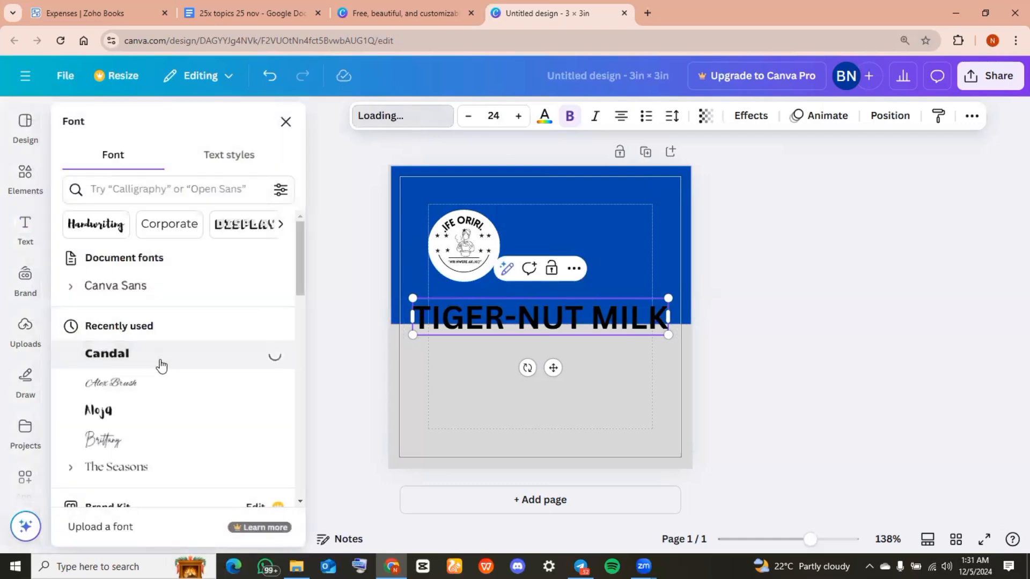
pyautogui.click(468, 118)
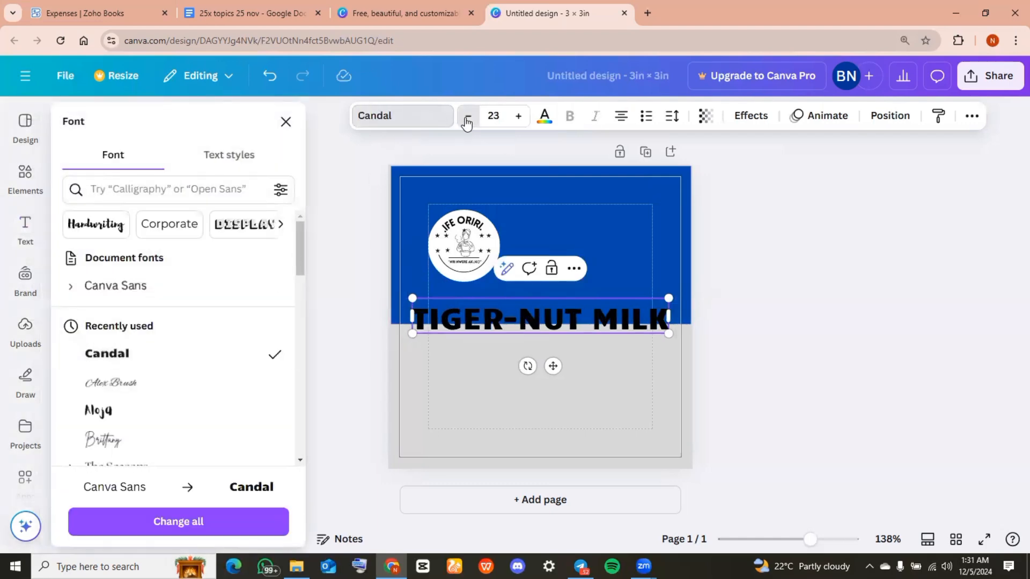
pyautogui.click(467, 118)
pyautogui.click(467, 118)
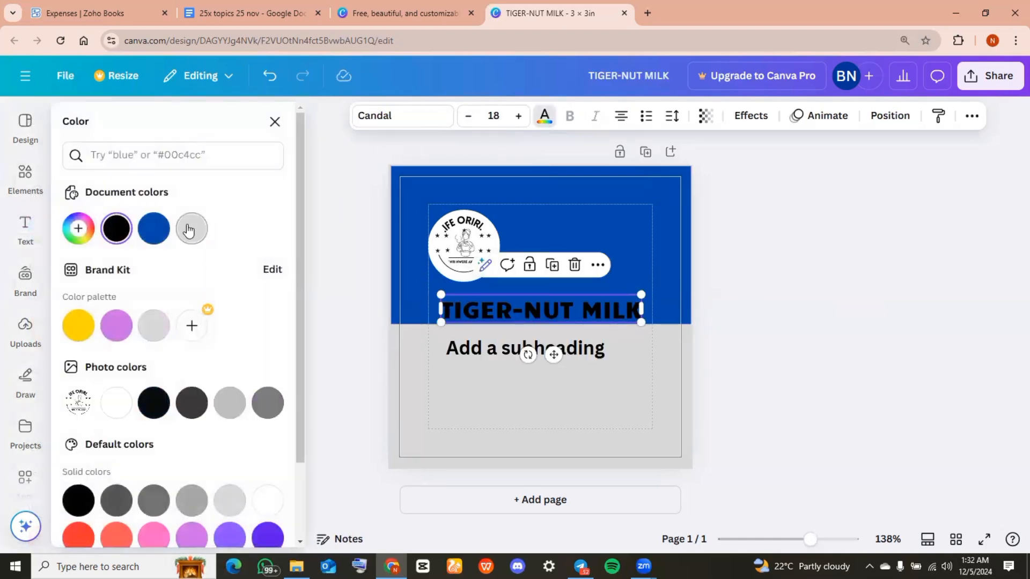
# - Colour the heading light grey and select the subheading for the ingredients line
pyautogui.click(191, 229)
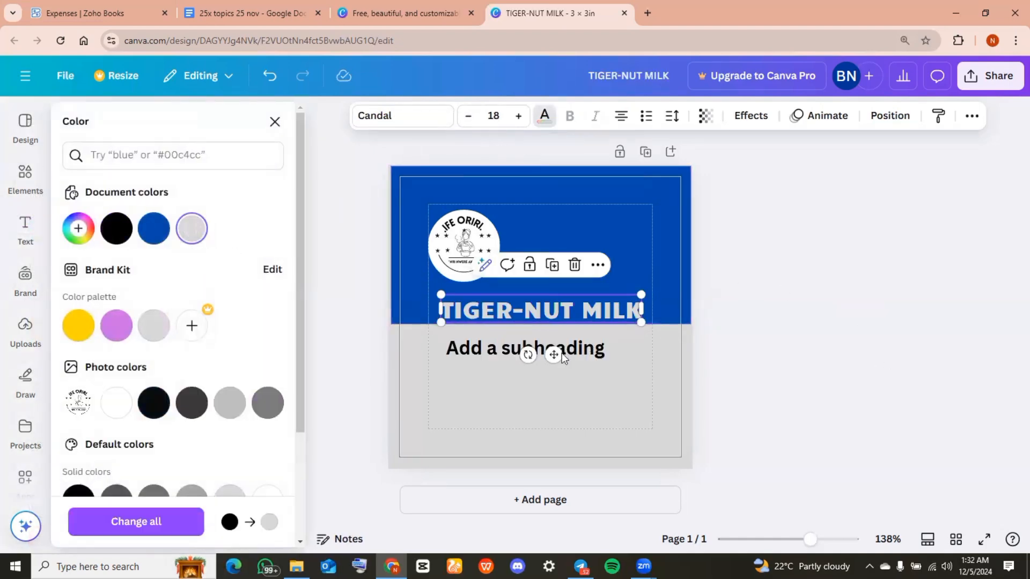
pyautogui.click(587, 348)
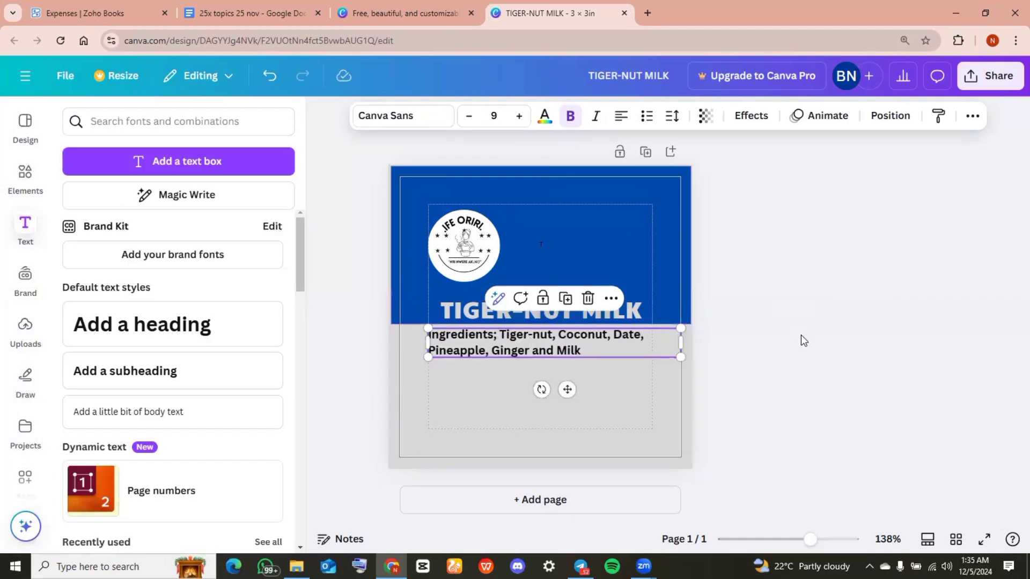
# - Add a NAFDAC APPROVED subheading below the ingredients at size 9
pyautogui.click(800, 336)
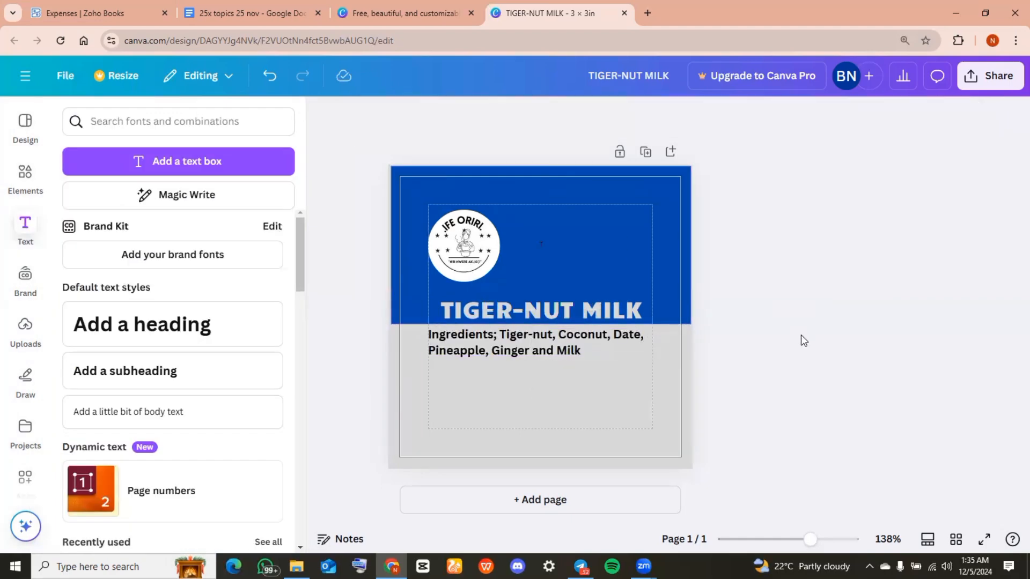
pyautogui.moveTo(125, 371); pyautogui.dragTo(523, 376)
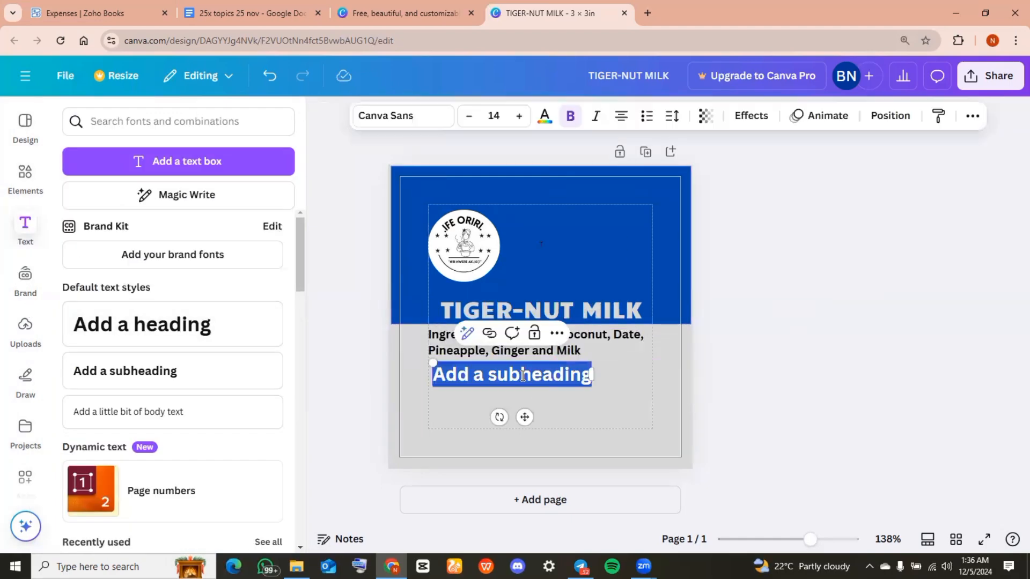
pyautogui.write('NAFDAC APPROVED')
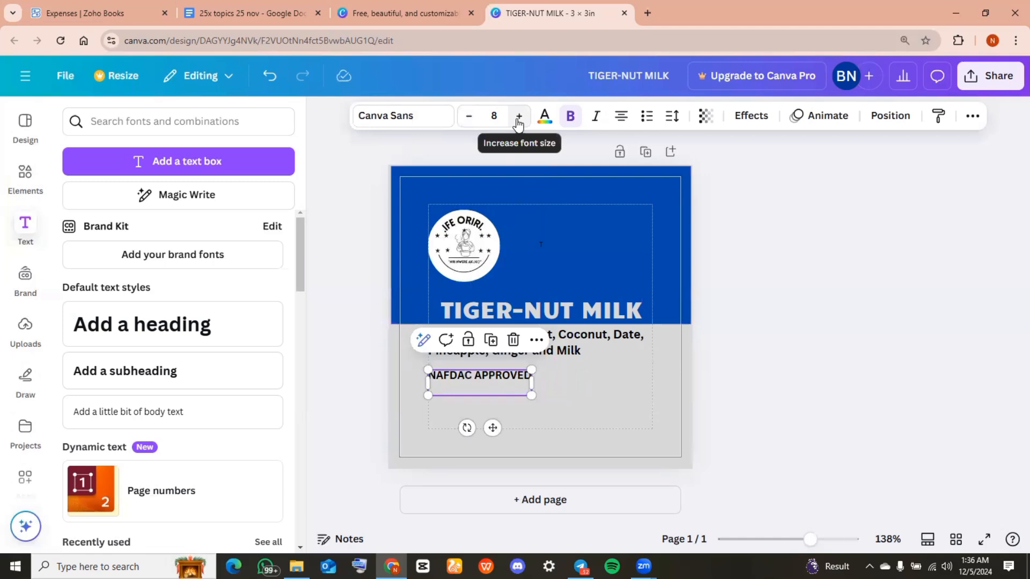
pyautogui.click(519, 114)
# - Add the 100% Organic and Natural line and nudge it left to align
pyautogui.click(939, 185)
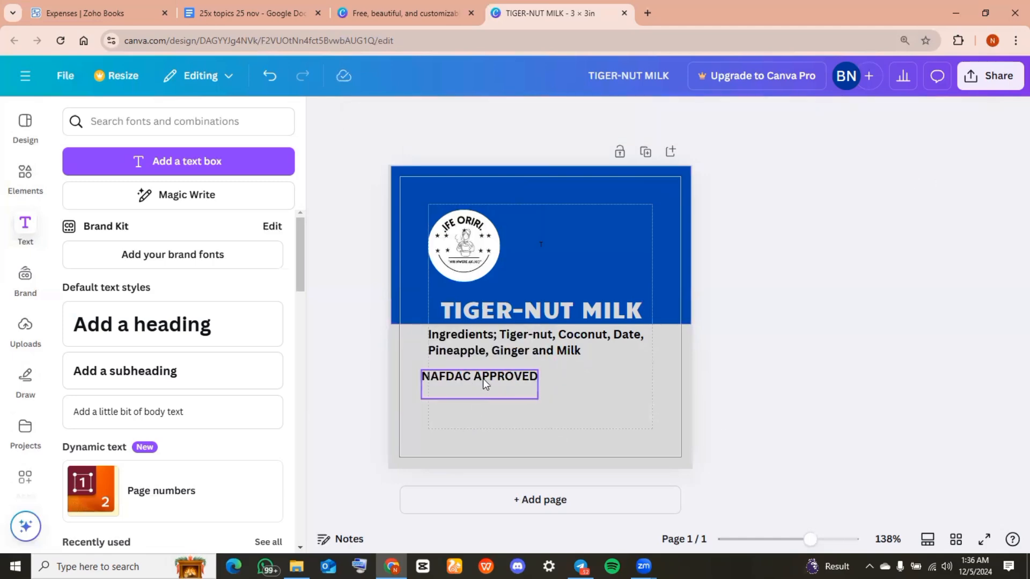
pyautogui.click(833, 337)
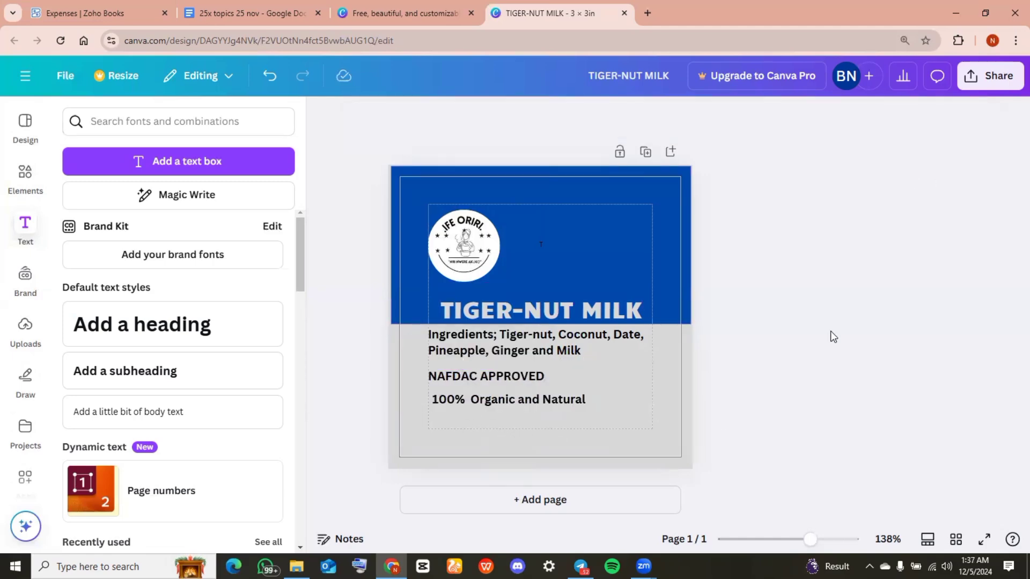
pyautogui.click(515, 399)
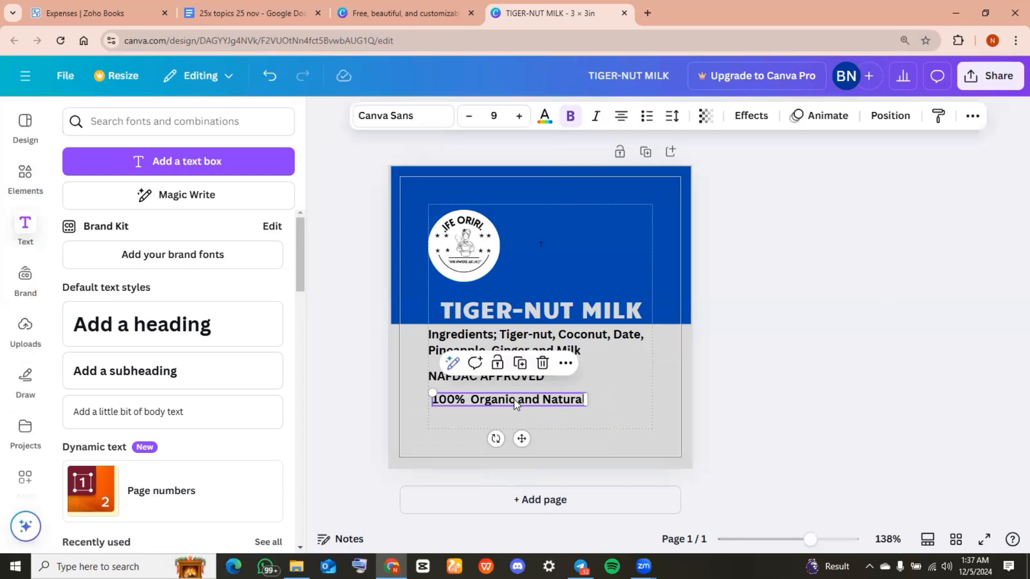
pyautogui.moveTo(514, 400); pyautogui.dragTo(510, 398)
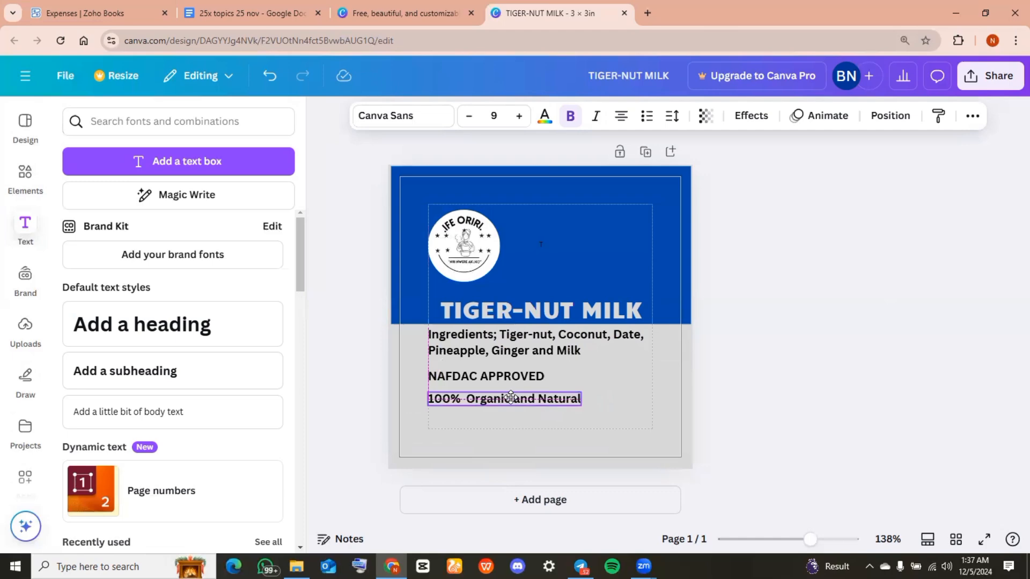
# - Search Elements for 'circle', add a blue-outlined circle, shrink it and place it lower right
pyautogui.click(836, 309)
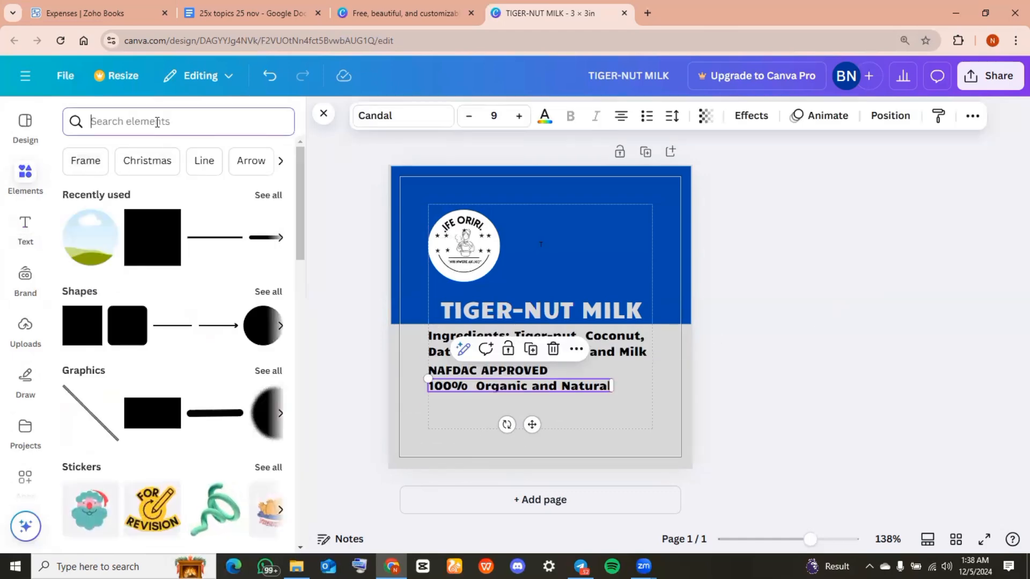
pyautogui.write('CH')
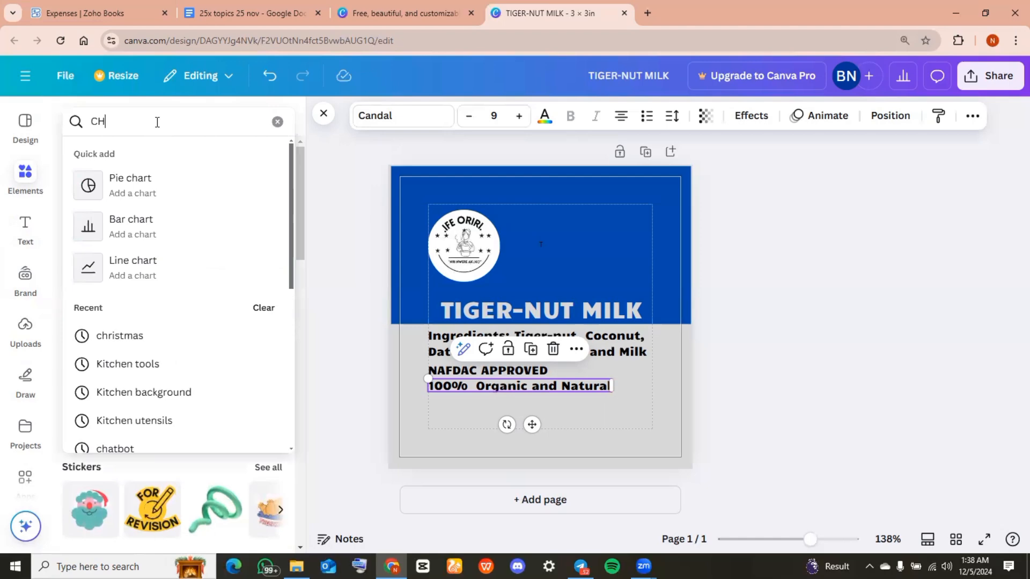
pyautogui.press('BackSpace')
pyautogui.write('IR')
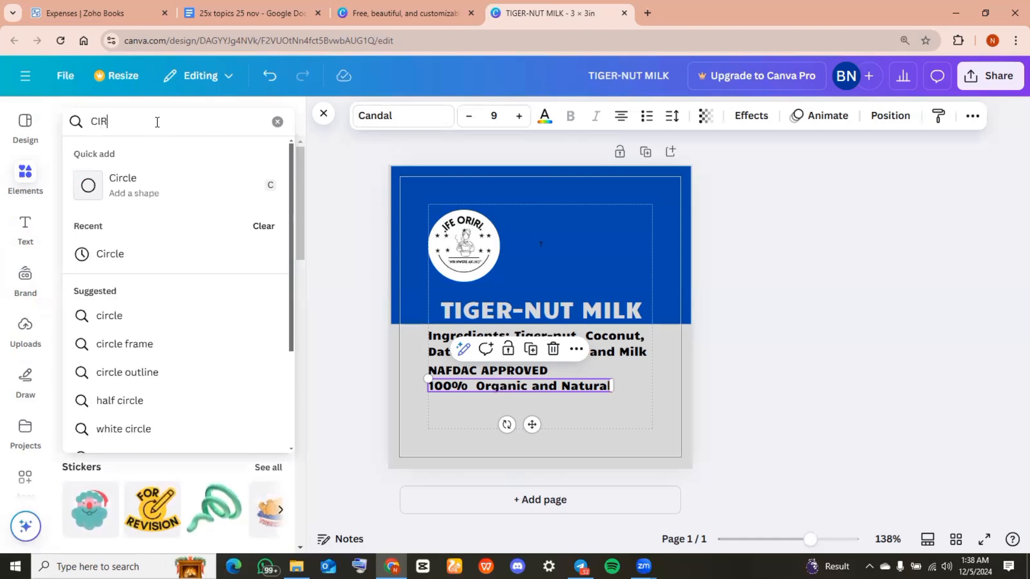
pyautogui.click(134, 180)
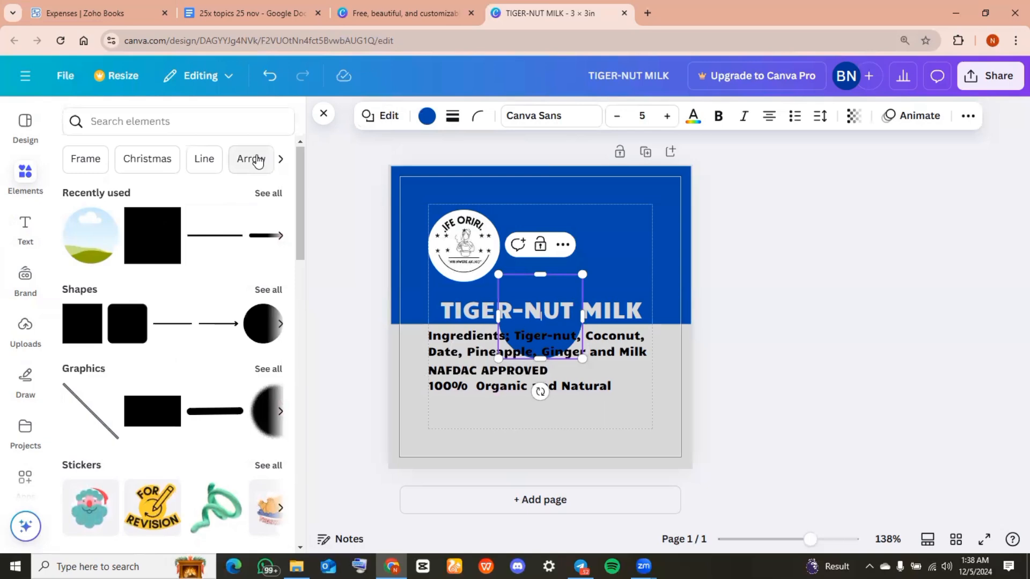
pyautogui.scroll(-1, 258, 165)
pyautogui.scroll(1, 269, 251)
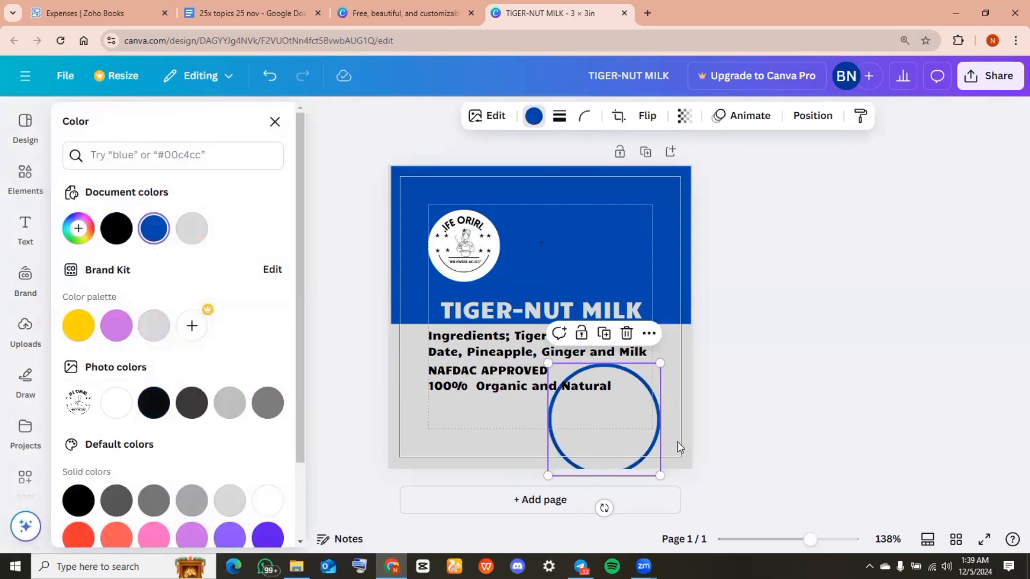
pyautogui.moveTo(660, 475)
pyautogui.mouseDown()
pyautogui.moveTo(612, 427)
pyautogui.moveTo(618, 420)
pyautogui.mouseUp()
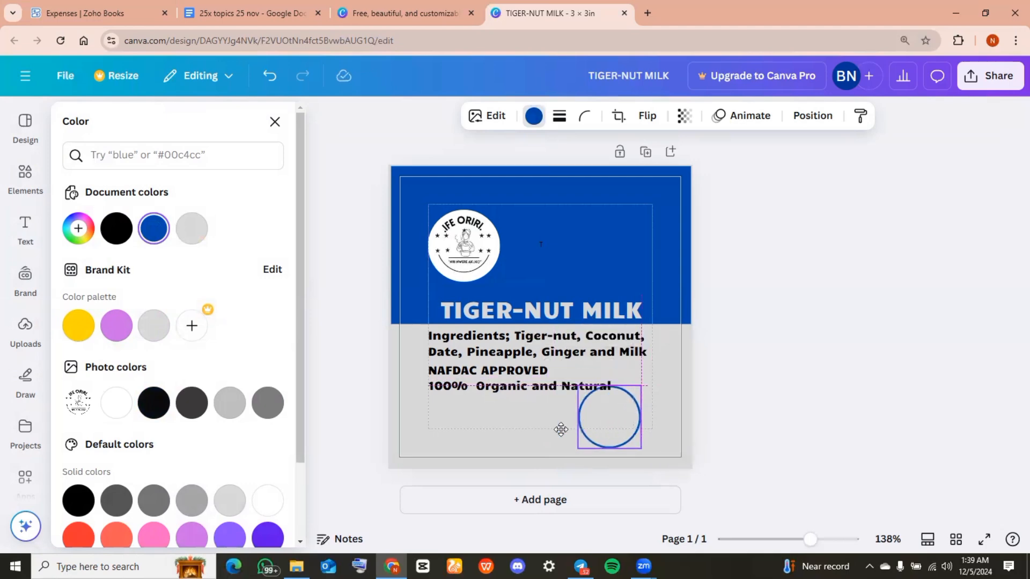
pyautogui.moveTo(560, 430)
pyautogui.mouseDown()
pyautogui.moveTo(601, 415)
pyautogui.moveTo(667, 438)
pyautogui.mouseUp()
# - Add a 30L heading, move it onto the blue circle and shrink it to fit inside
pyautogui.click(25, 230)
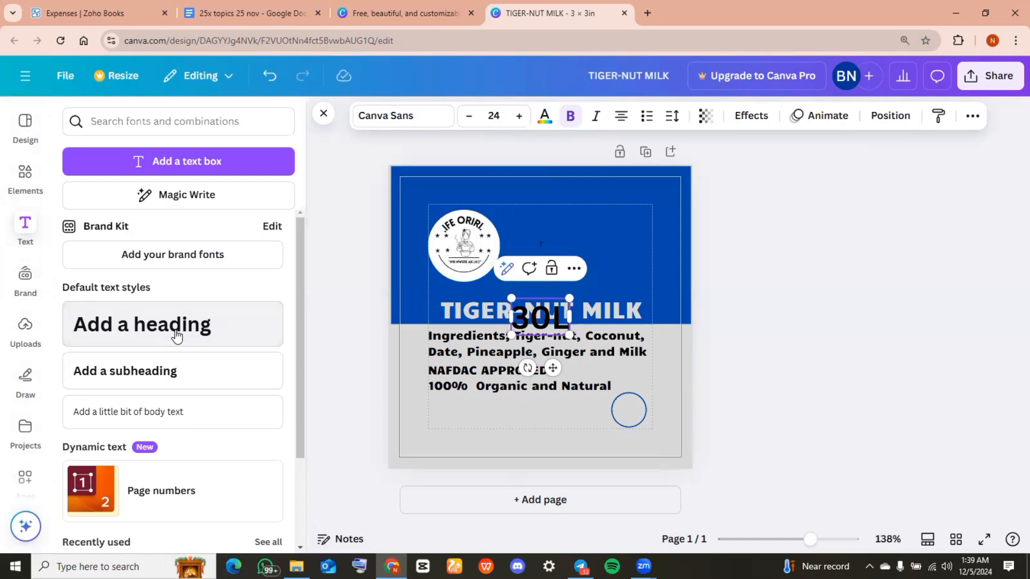
pyautogui.click(777, 295)
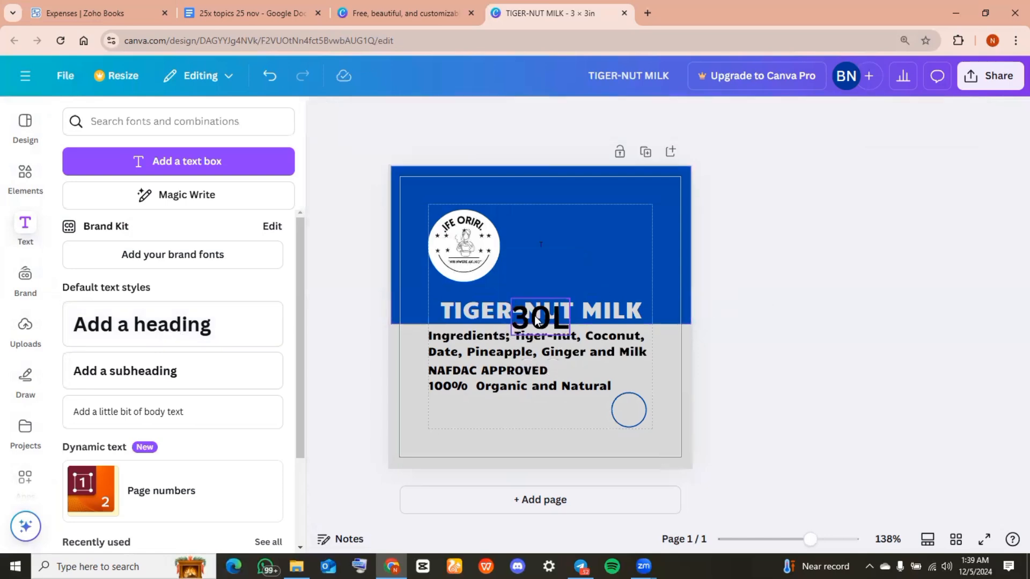
pyautogui.moveTo(539, 324); pyautogui.dragTo(636, 418)
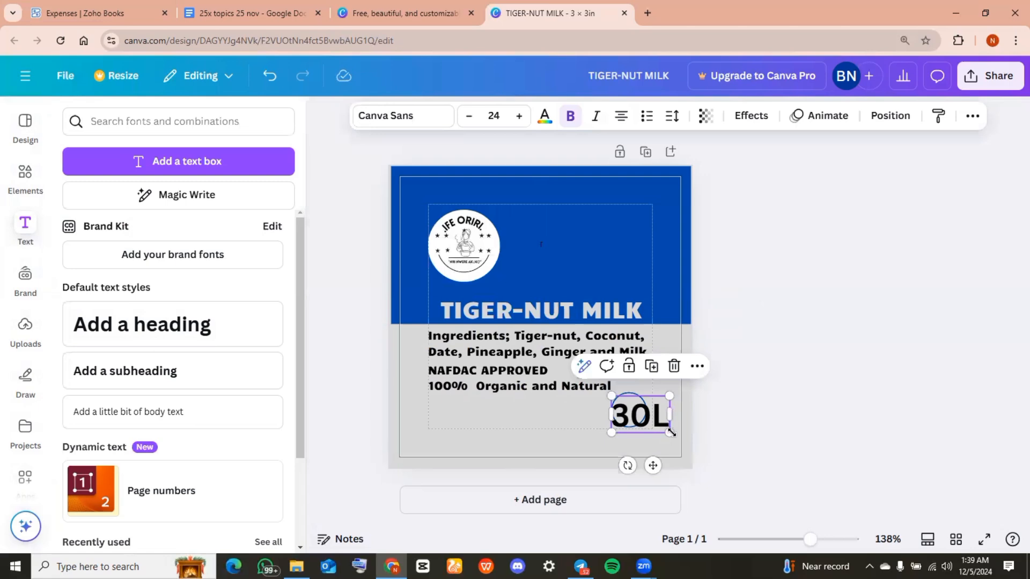
pyautogui.moveTo(667, 431); pyautogui.dragTo(632, 411)
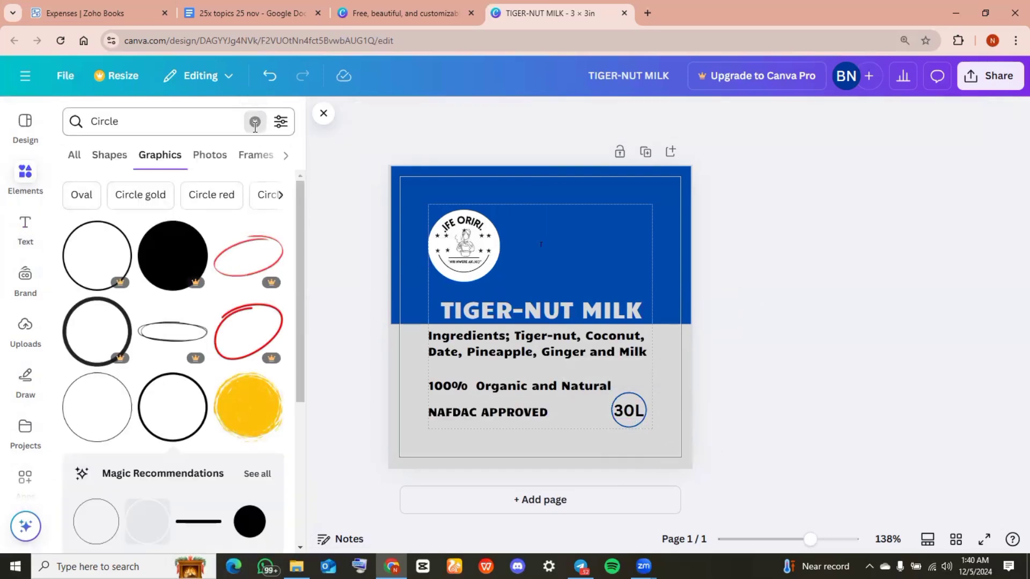
# - Add a Line element, colour it blue and place it beneath the ingredients text
pyautogui.click(255, 122)
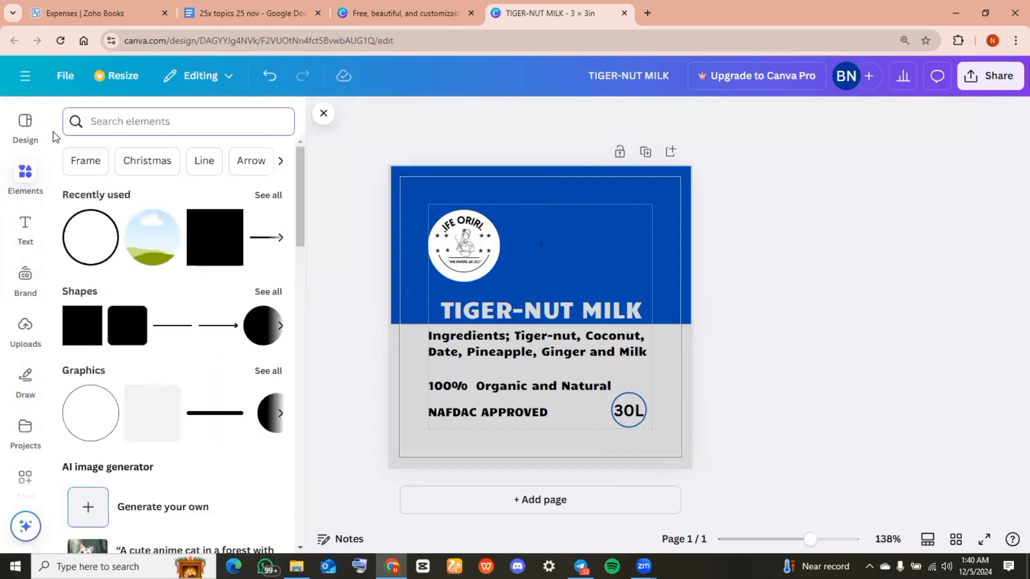
pyautogui.click(204, 161)
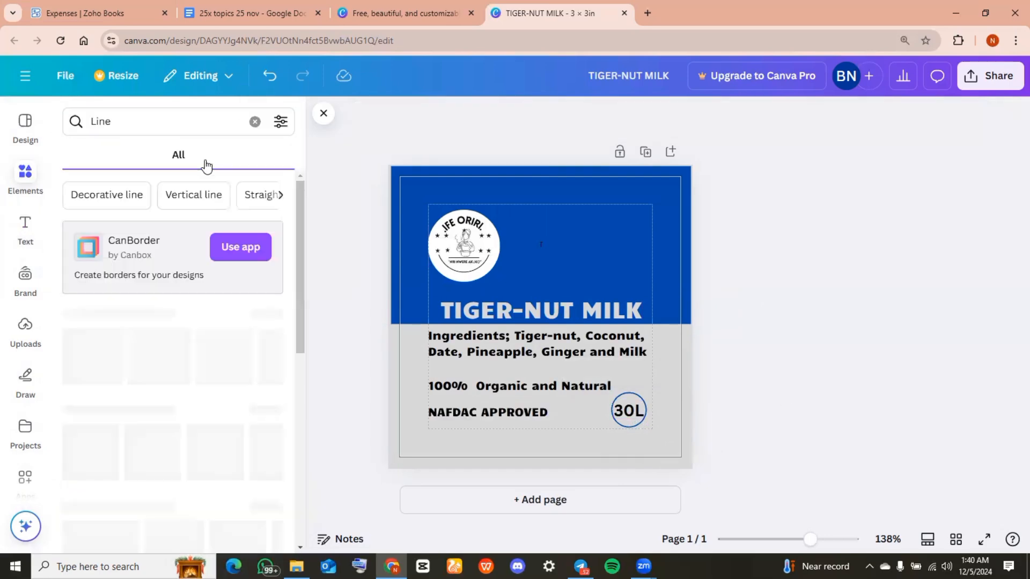
pyautogui.click(122, 349)
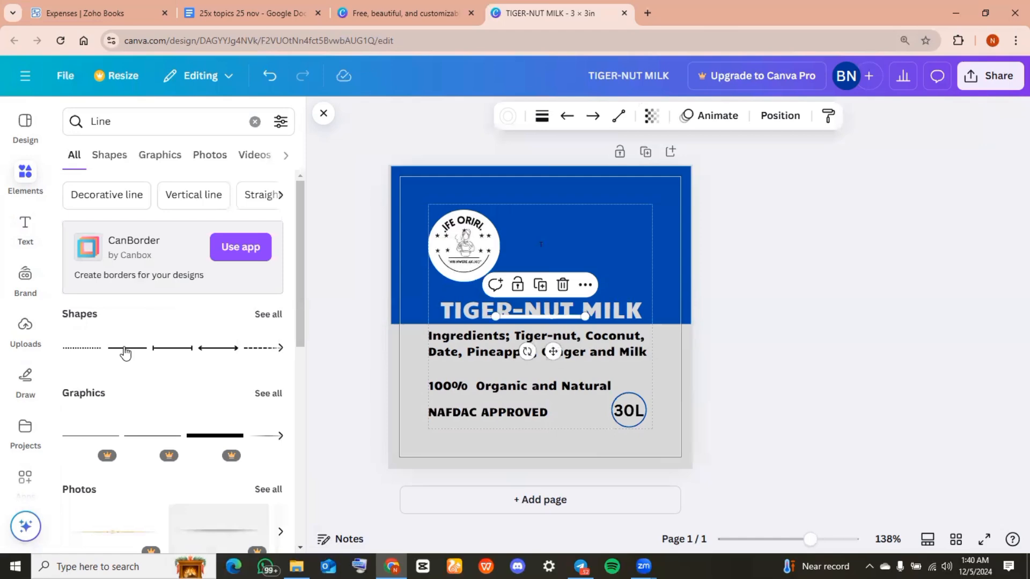
pyautogui.click(508, 116)
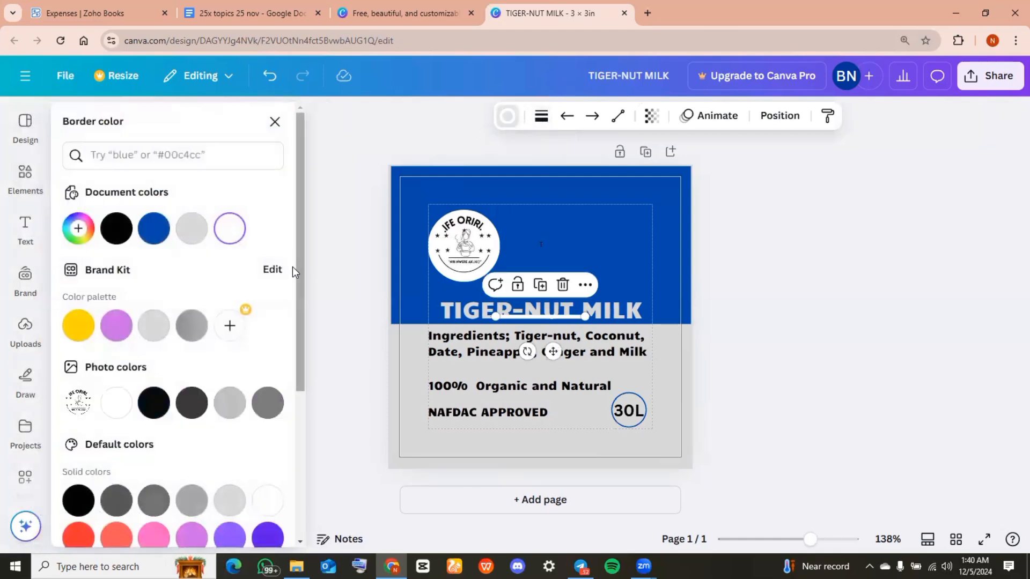
pyautogui.click(159, 230)
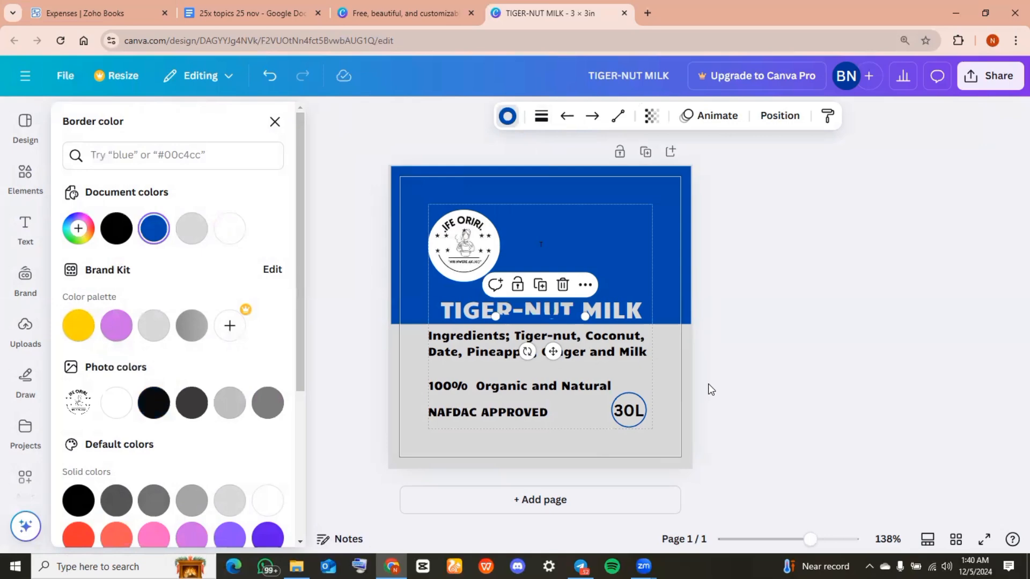
pyautogui.moveTo(524, 316); pyautogui.dragTo(464, 425)
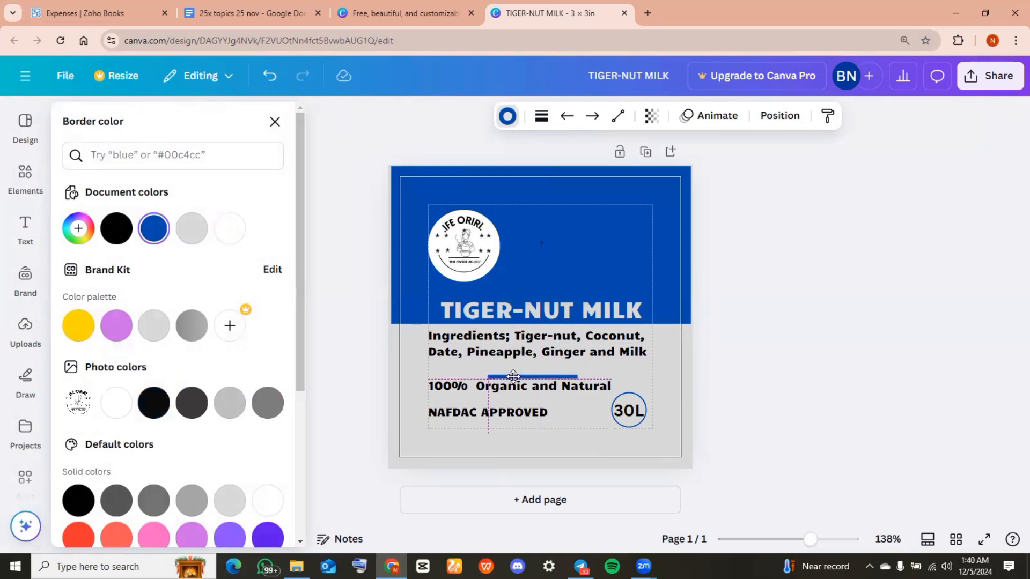